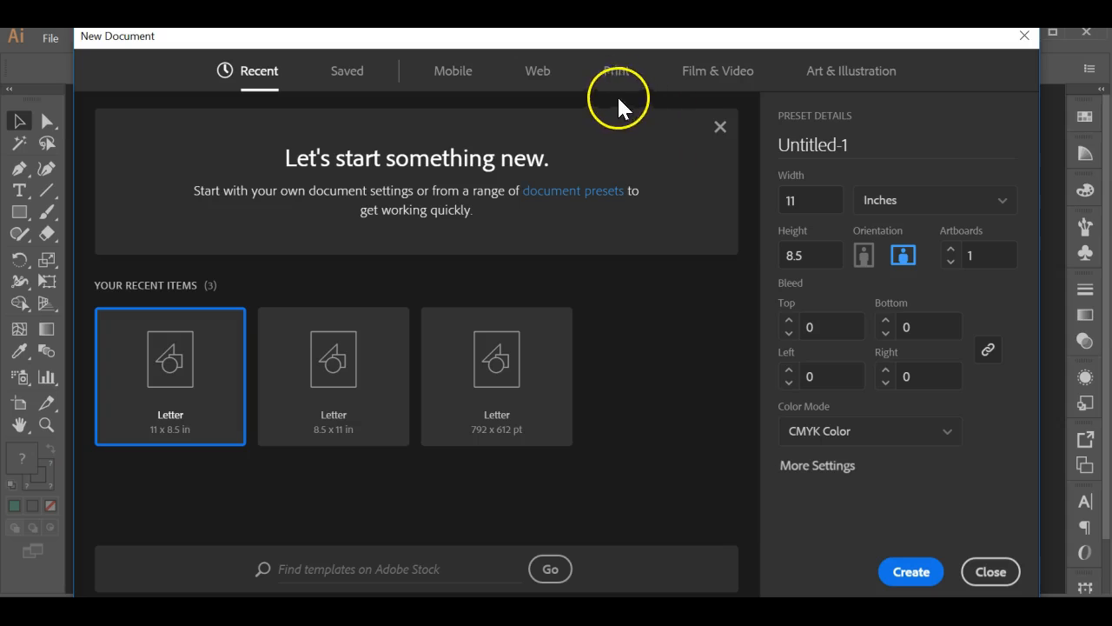
# Create a Letter-size print document in inches with landscape orientation, 11 by 8.5 in
pyautogui.click(616, 70)
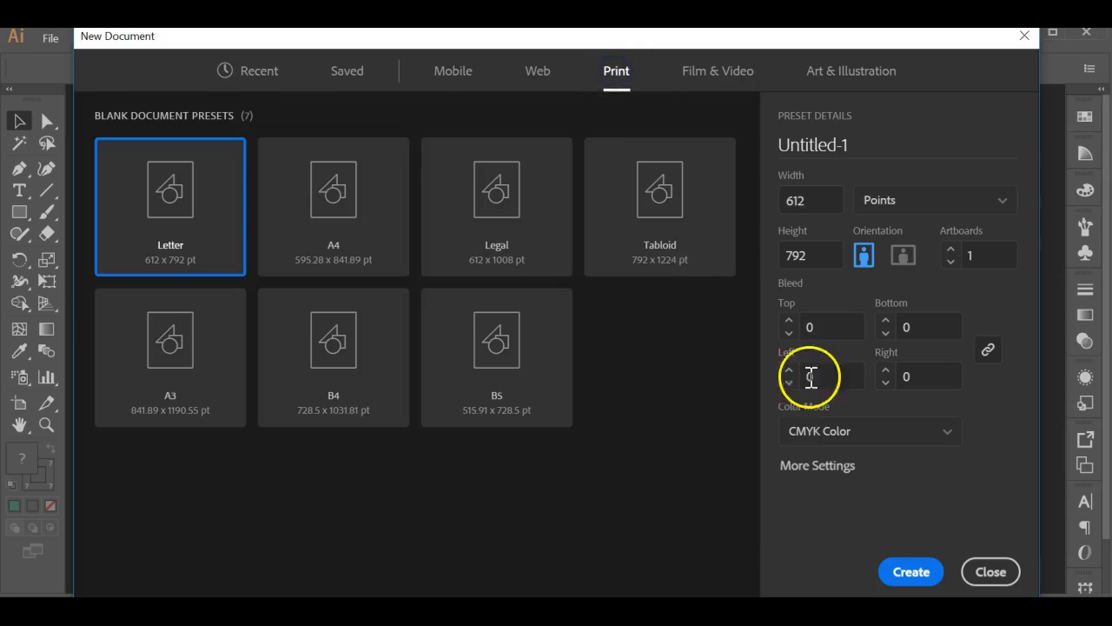
pyautogui.click(140, 199)
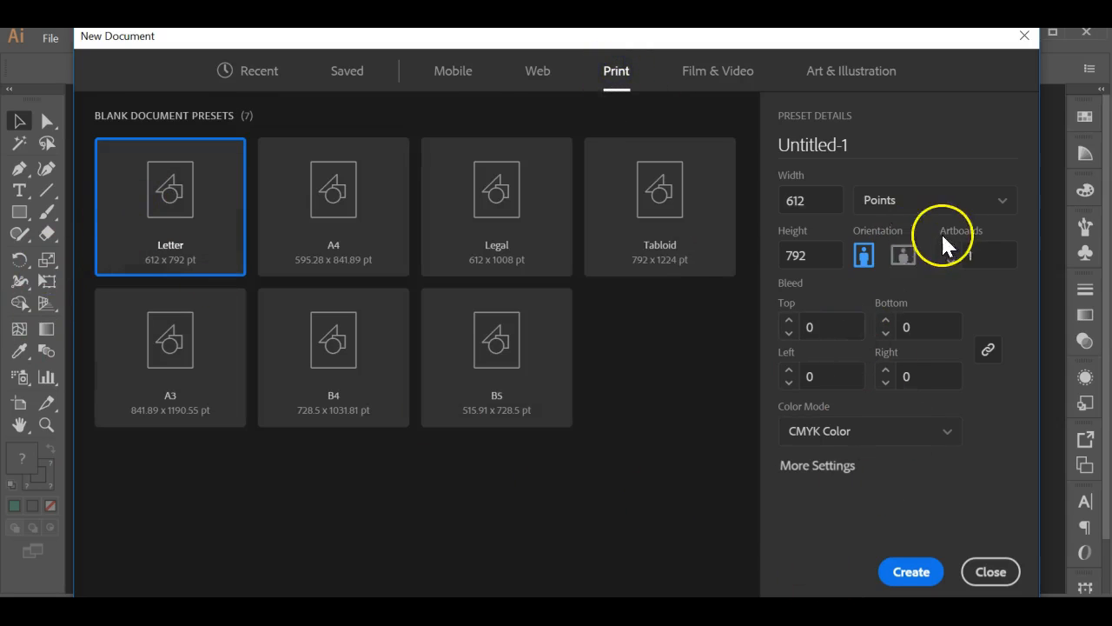
pyautogui.click(925, 207)
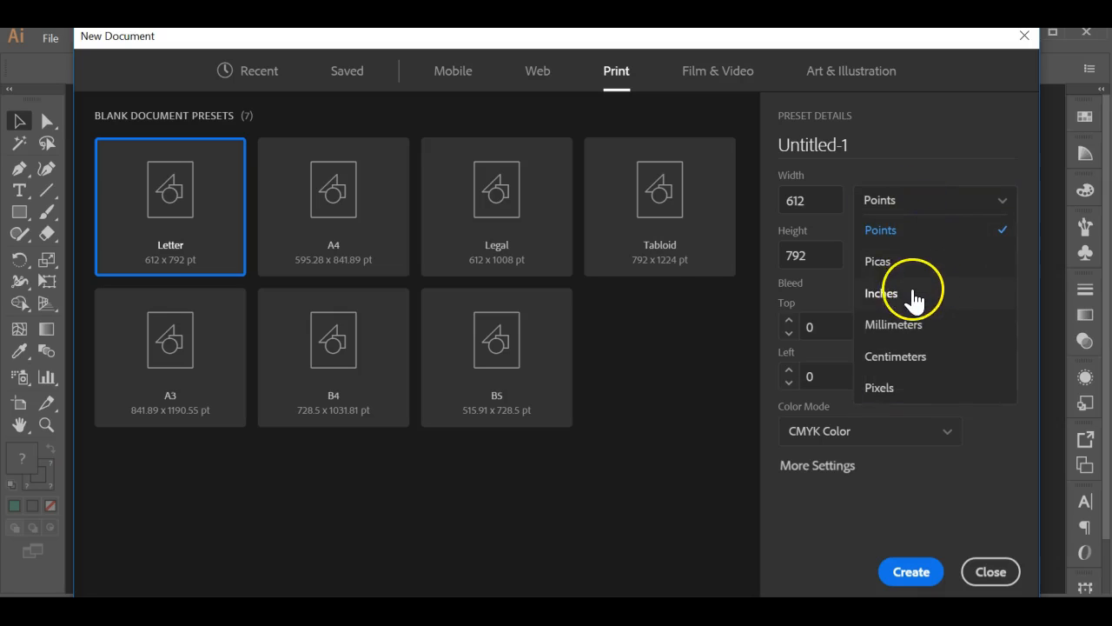
pyautogui.click(913, 296)
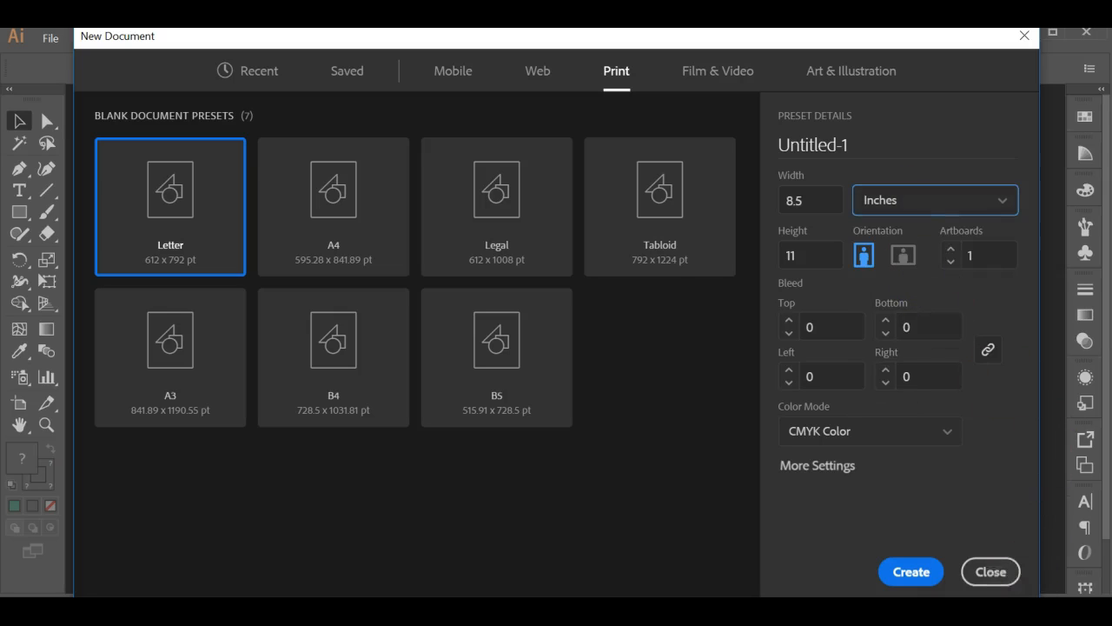
pyautogui.click(904, 256)
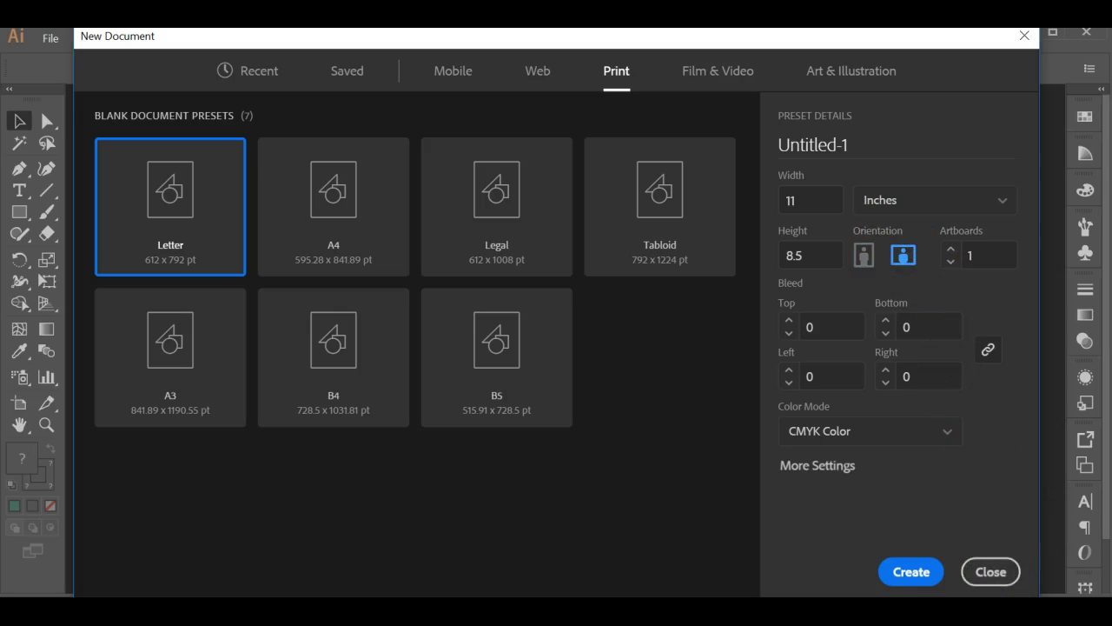
pyautogui.click(915, 567)
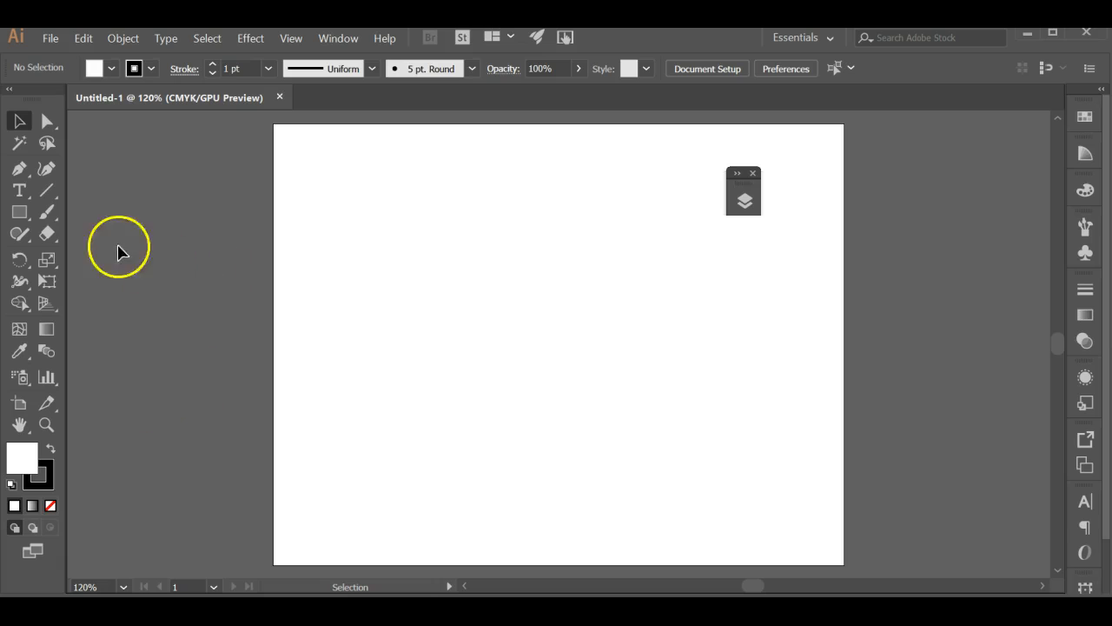
pyautogui.click(19, 172)
pyautogui.click(17, 173)
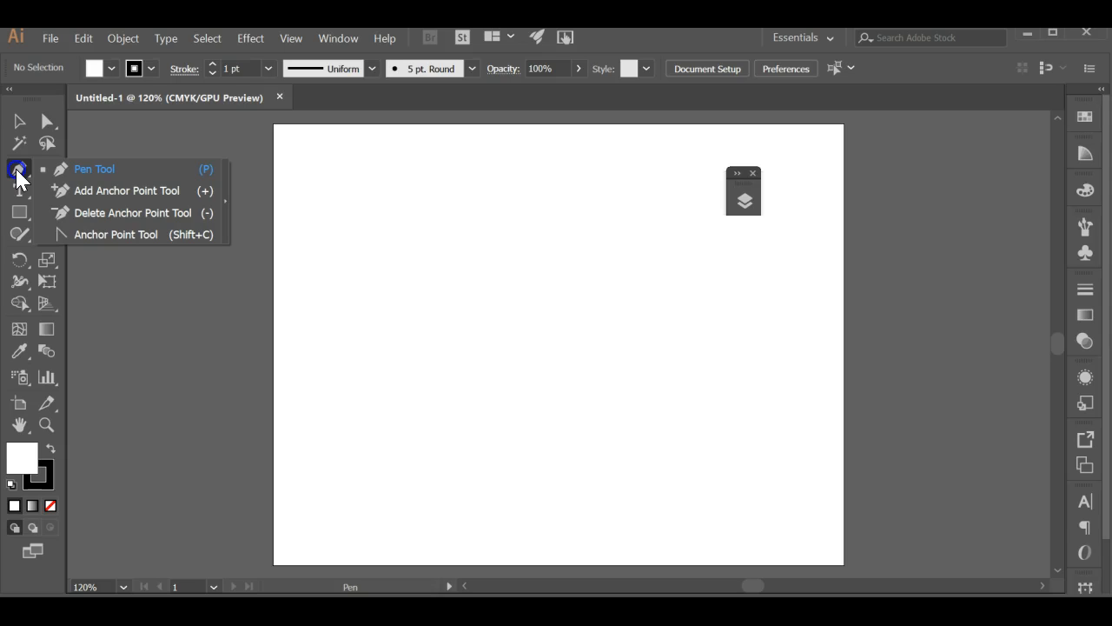
pyautogui.moveTo(18, 179); pyautogui.dragTo(188, 191)
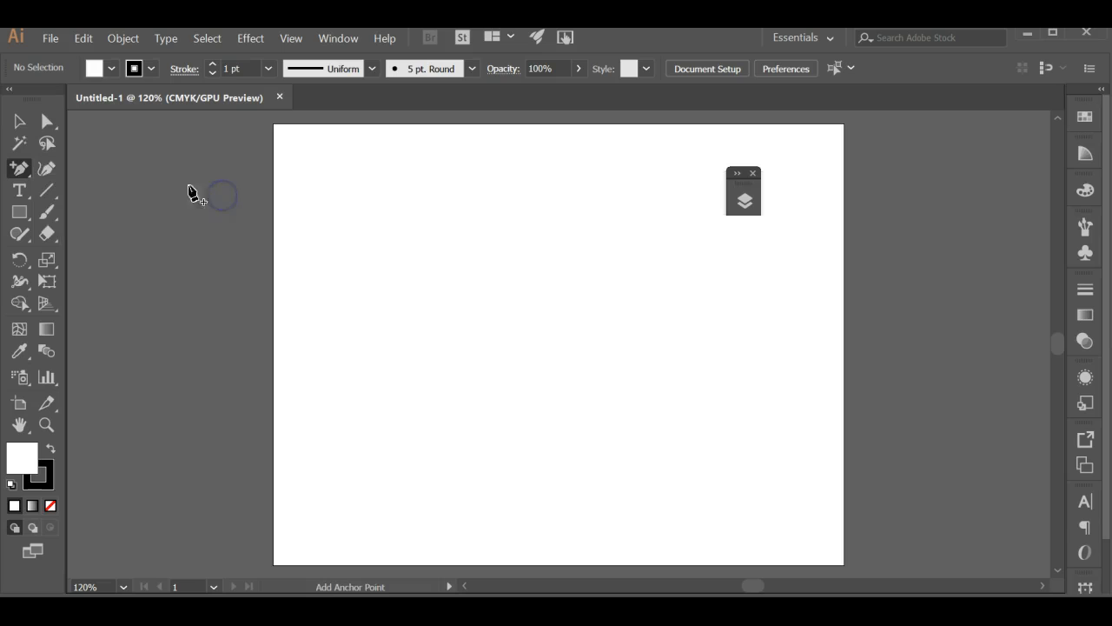
pyautogui.moveTo(20, 169); pyautogui.dragTo(228, 203)
pyautogui.moveTo(97, 182); pyautogui.dragTo(241, 194)
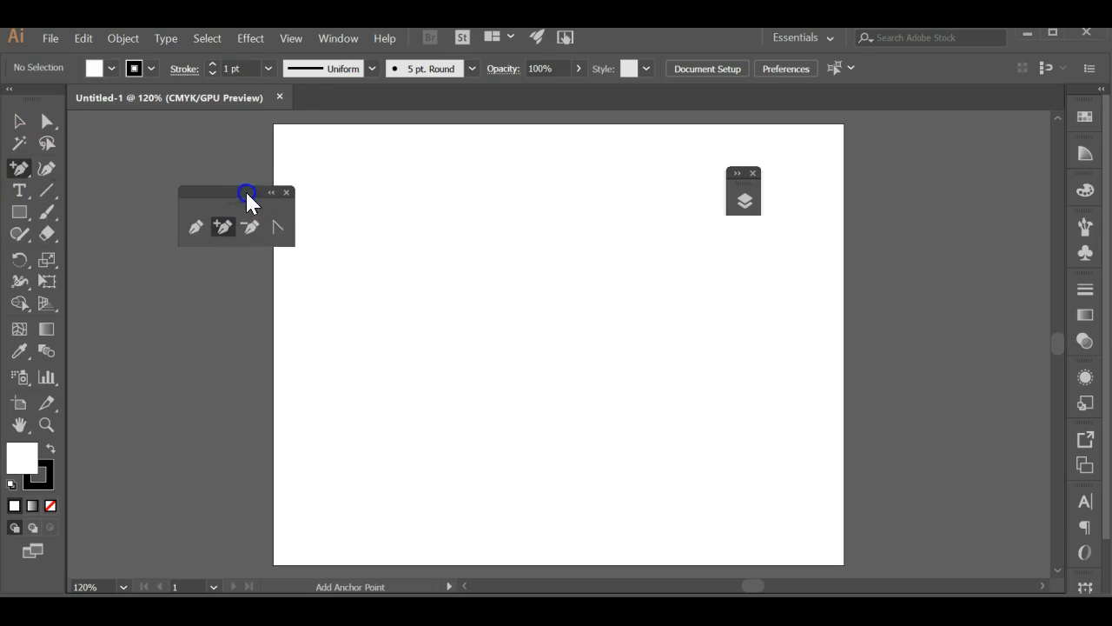
pyautogui.click(280, 194)
# Tear off the Pen tool group to float beside the artboard, and dock the floating Layers panel with the other collapsed panels
pyautogui.click(19, 167)
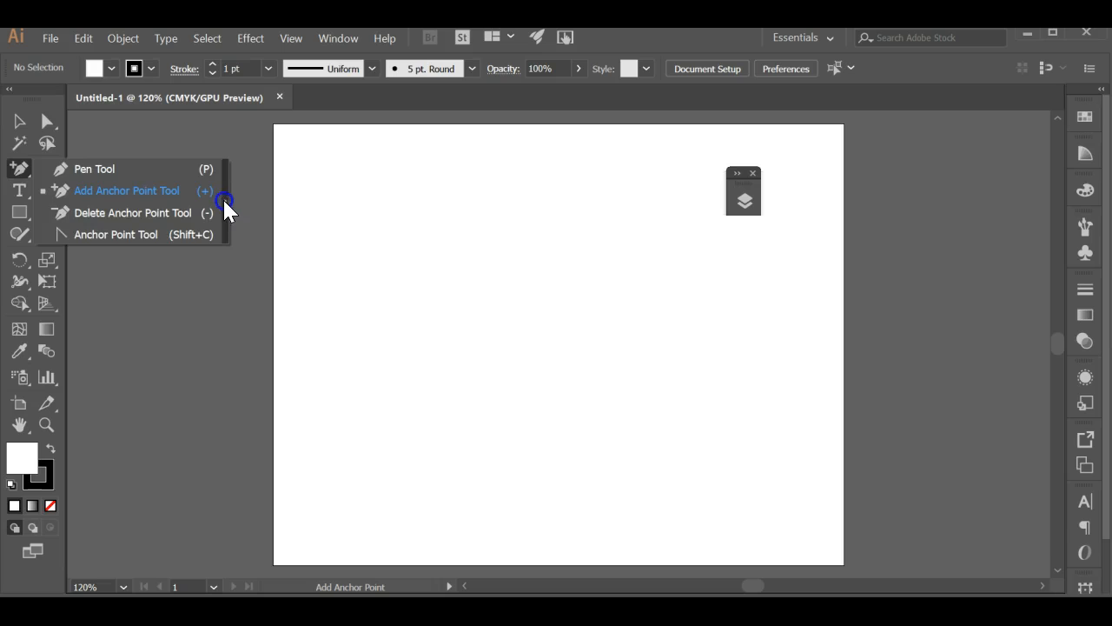
pyautogui.click(224, 203)
pyautogui.moveTo(71, 132); pyautogui.dragTo(191, 174)
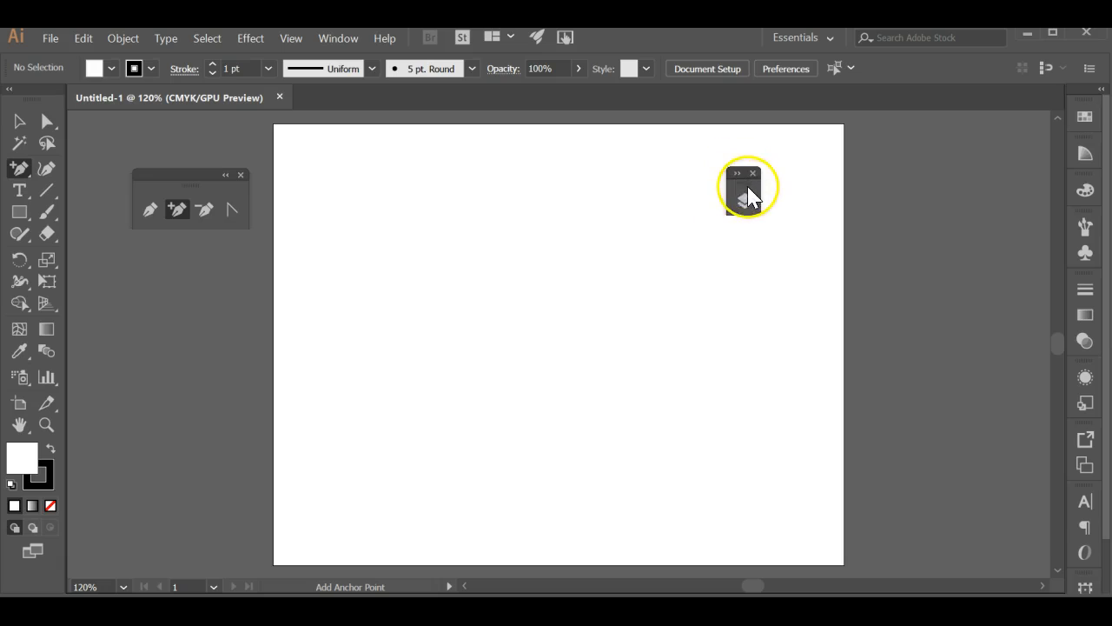
pyautogui.moveTo(747, 178); pyautogui.dragTo(1086, 130)
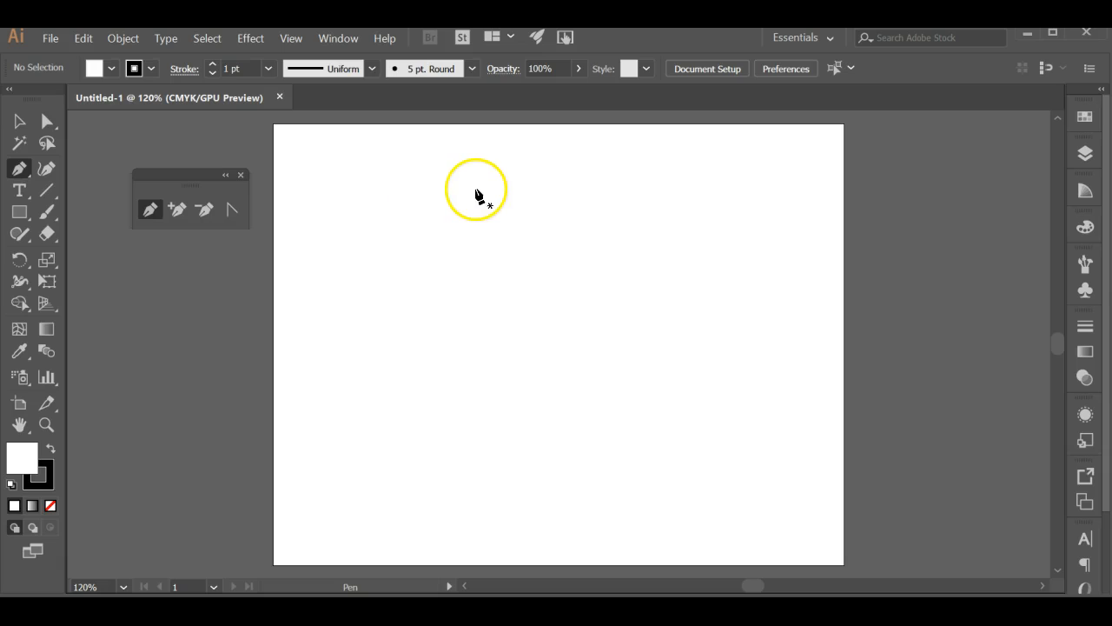
# With the Pen tool, draw a closed, straight-sided quadrilateral about 4.8 in wide and 2.9 in high in the artboard's upper half
pyautogui.moveTo(647, 183); pyautogui.dragTo(500, 191)
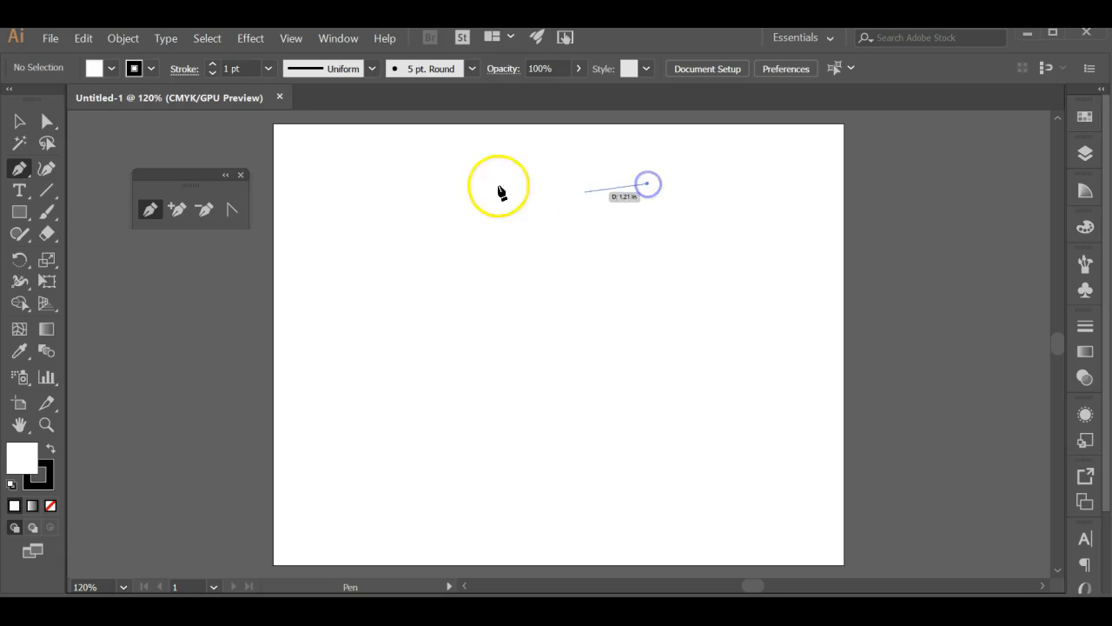
pyautogui.click(399, 183)
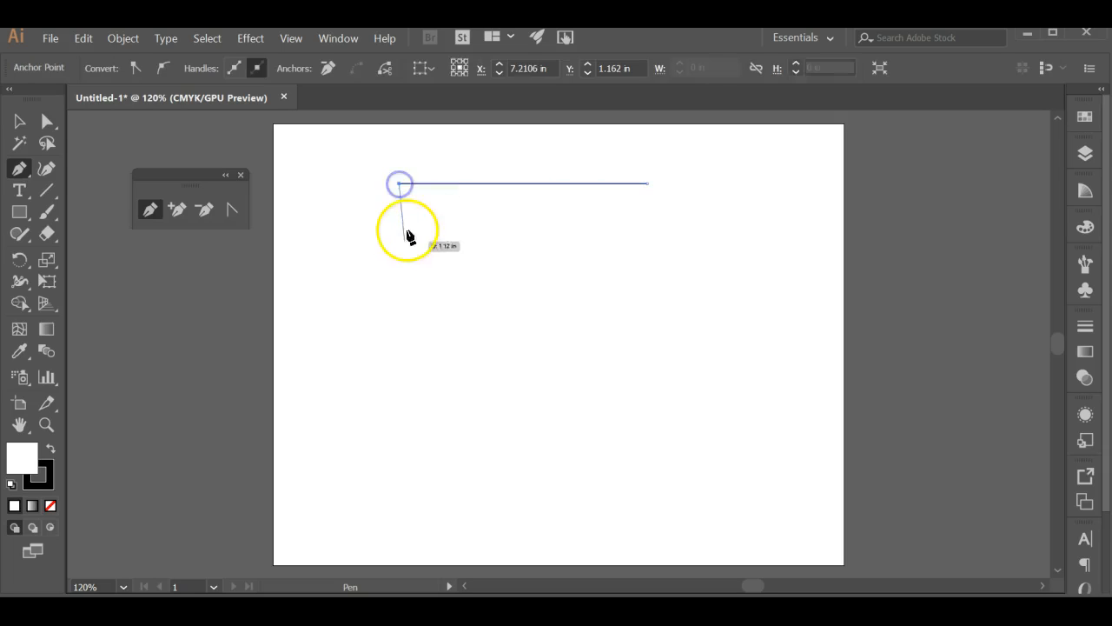
pyautogui.click(404, 331)
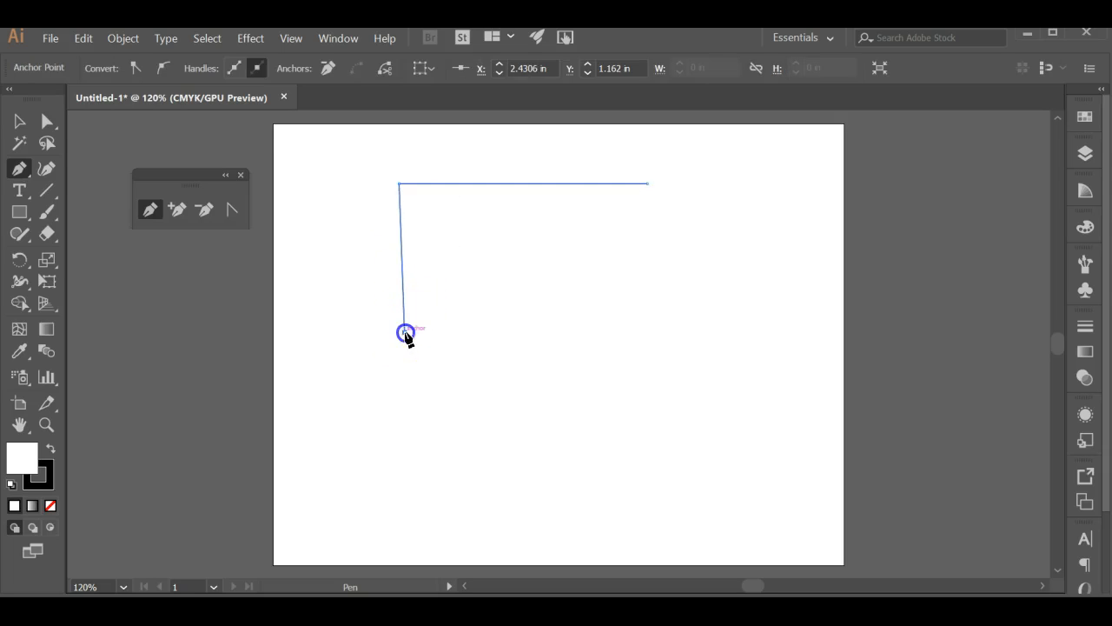
pyautogui.click(653, 331)
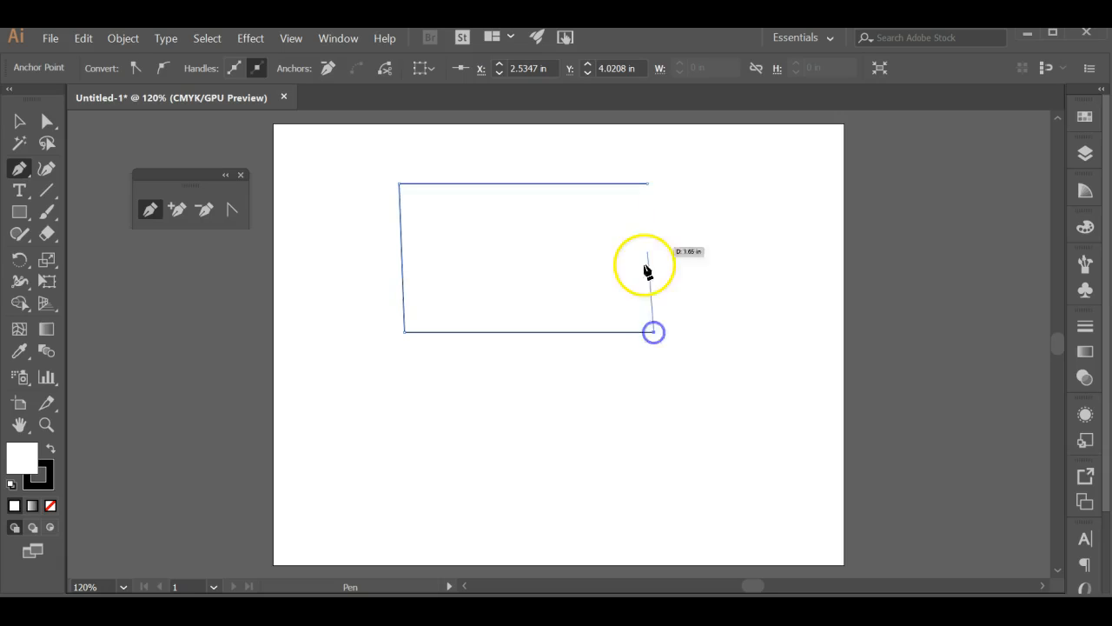
pyautogui.click(650, 185)
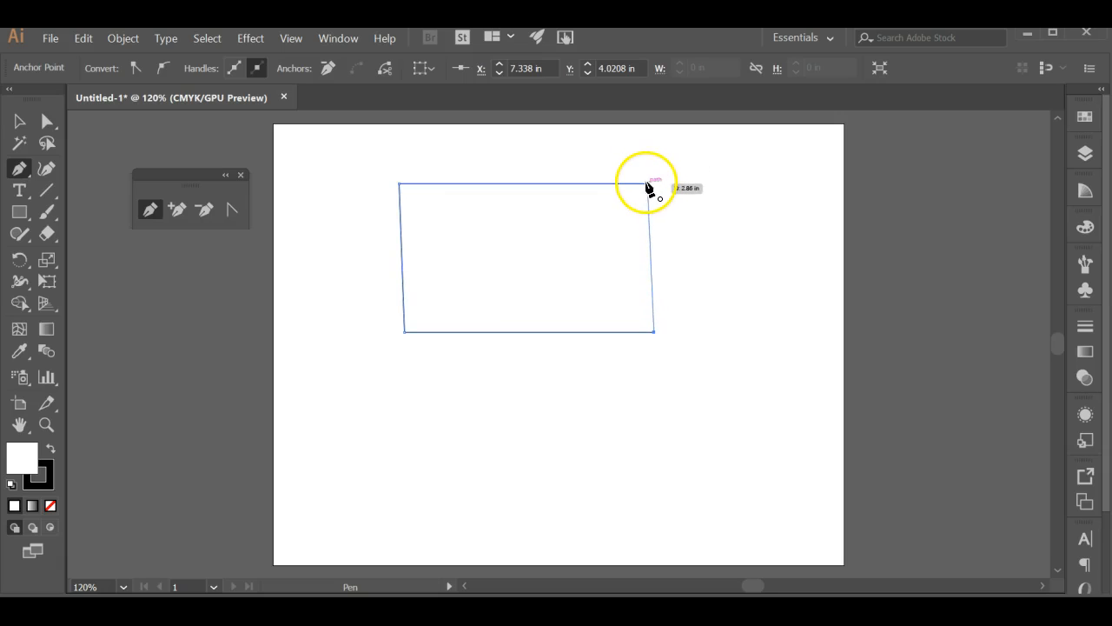
pyautogui.click(649, 186)
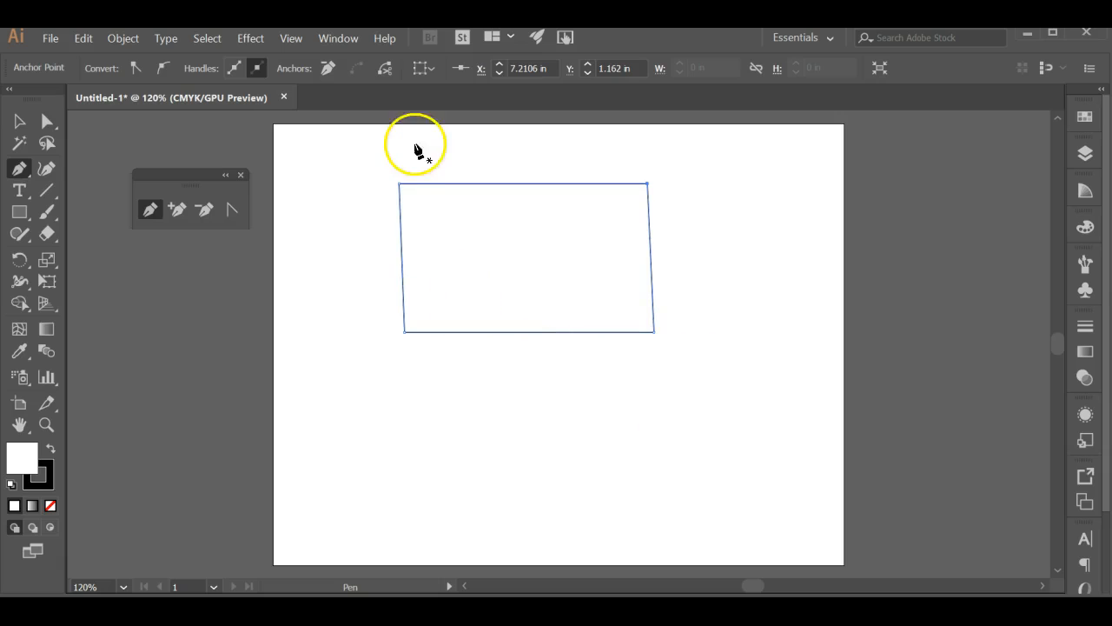
# With the Pen tool, draw a closed rounded shape about 2.5 in tall below the quadrilateral, using four smooth anchor points
pyautogui.click(543, 358)
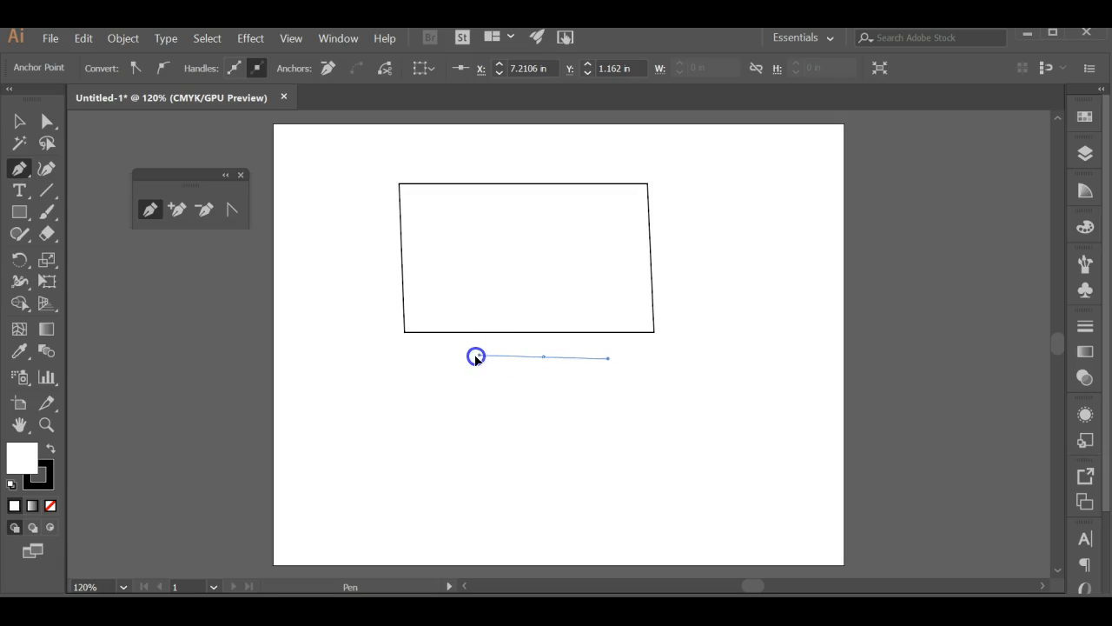
pyautogui.moveTo(472, 356)
pyautogui.mouseDown()
pyautogui.moveTo(509, 356)
pyautogui.moveTo(474, 359)
pyautogui.mouseUp()
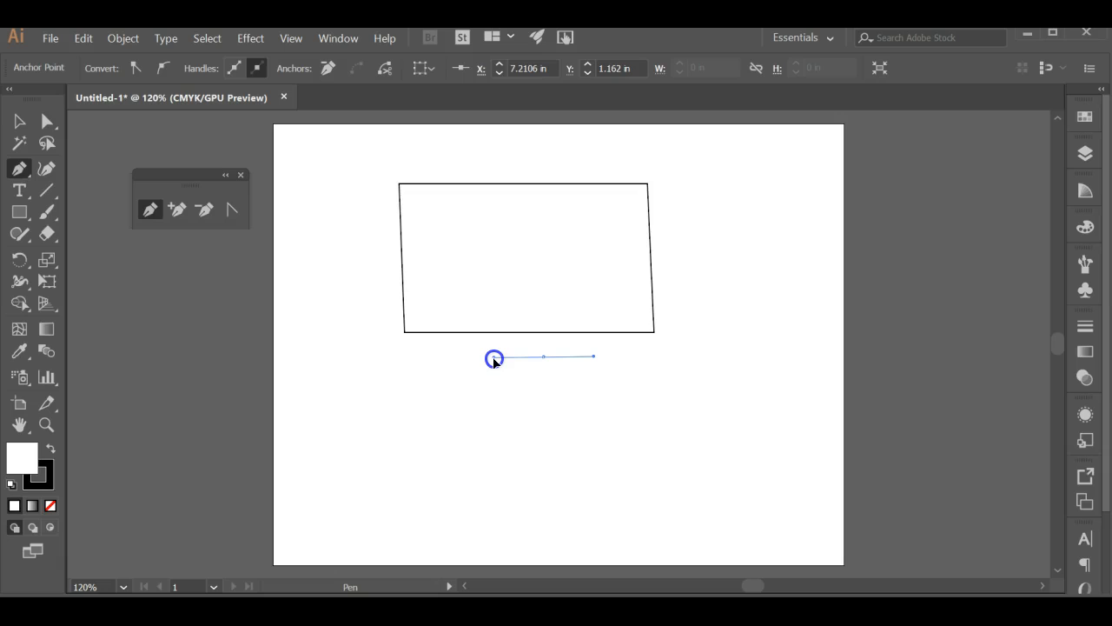
pyautogui.moveTo(477, 359); pyautogui.dragTo(478, 403)
pyautogui.moveTo(524, 350); pyautogui.dragTo(483, 360)
pyautogui.moveTo(495, 357); pyautogui.dragTo(495, 356)
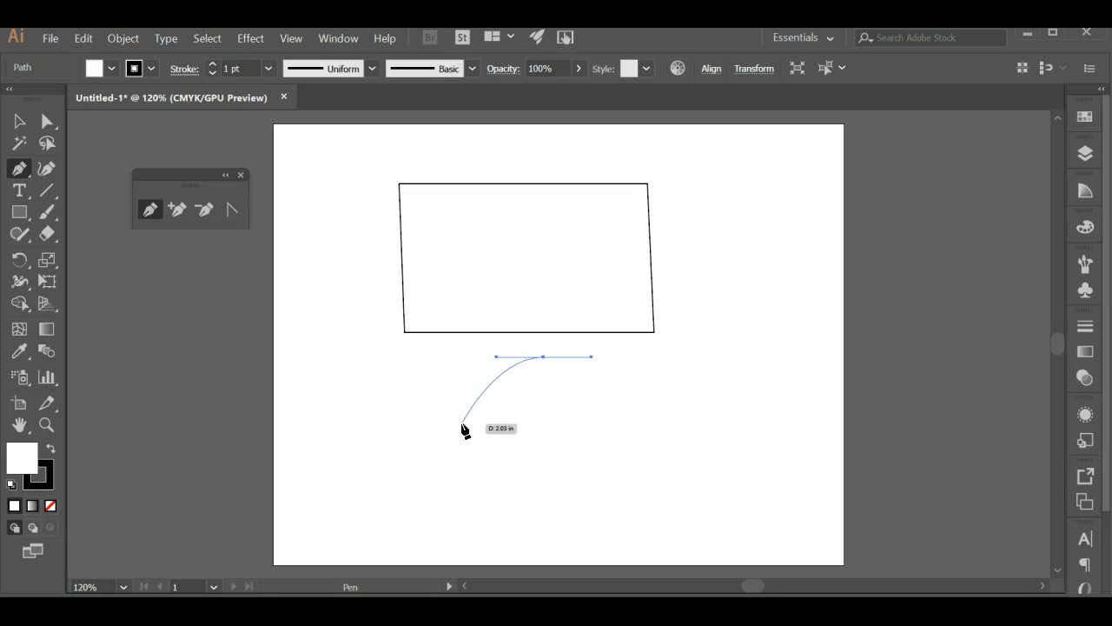
pyautogui.click(462, 425)
pyautogui.moveTo(463, 425); pyautogui.dragTo(463, 463)
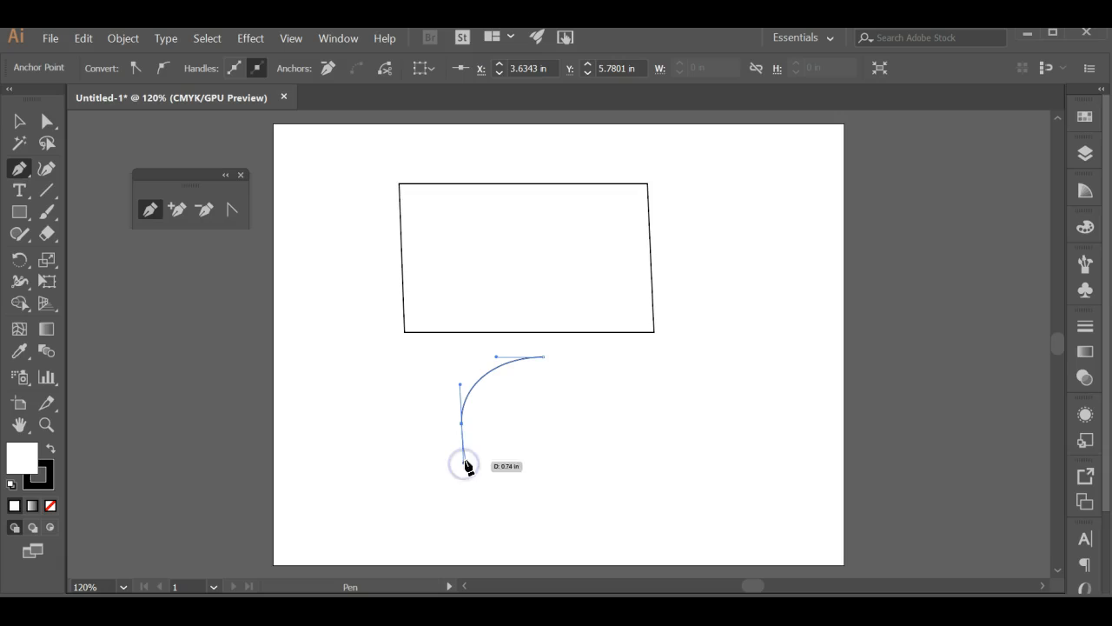
pyautogui.click(546, 487)
pyautogui.moveTo(546, 488); pyautogui.dragTo(608, 485)
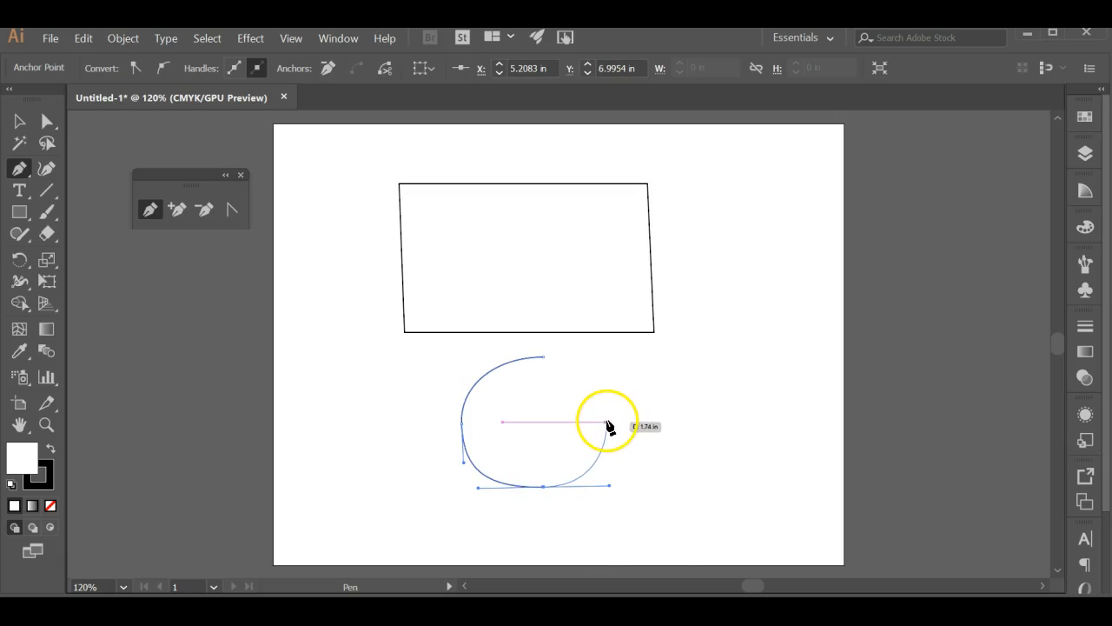
pyautogui.moveTo(606, 425); pyautogui.dragTo(605, 389)
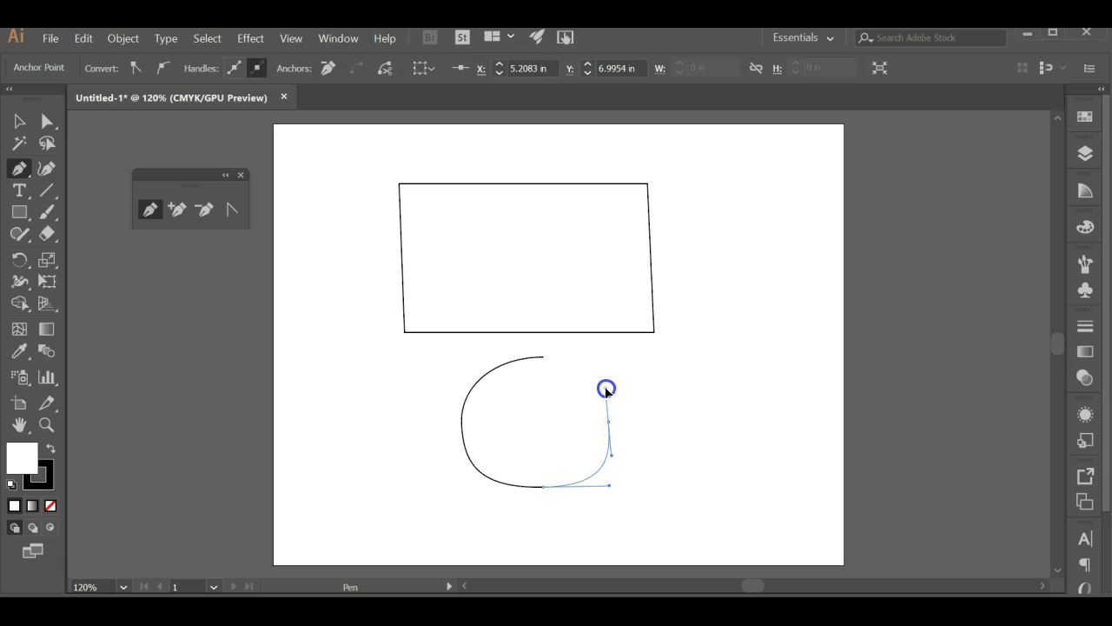
pyautogui.moveTo(543, 357); pyautogui.dragTo(483, 356)
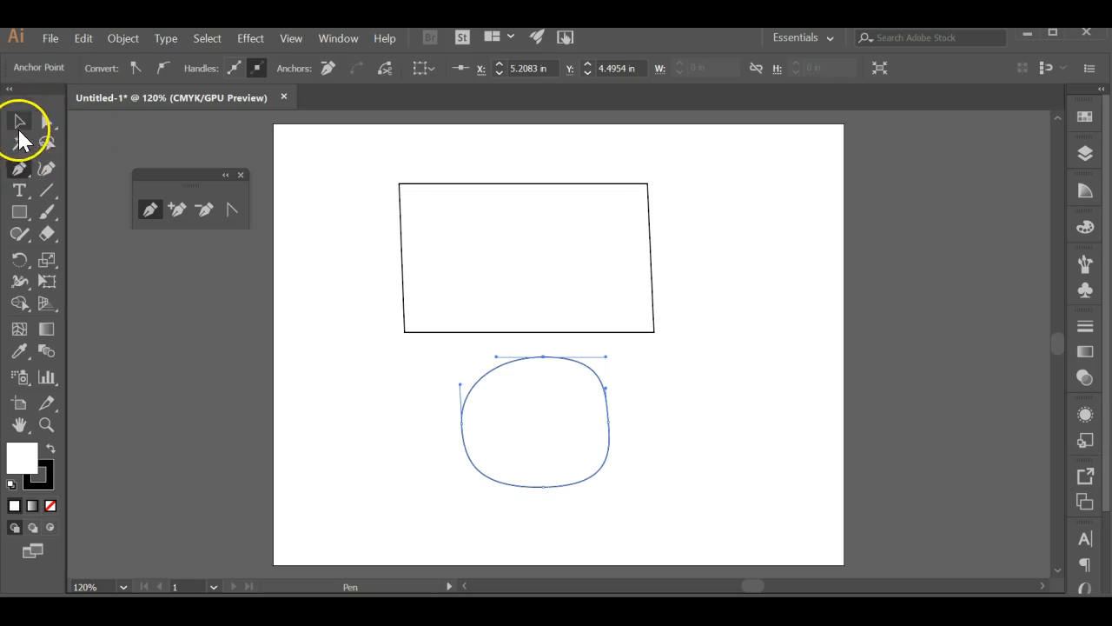
# Move the quadrilateral slightly up and to the right, away from the rounded shape
pyautogui.click(19, 121)
pyautogui.moveTo(524, 235); pyautogui.dragTo(606, 231)
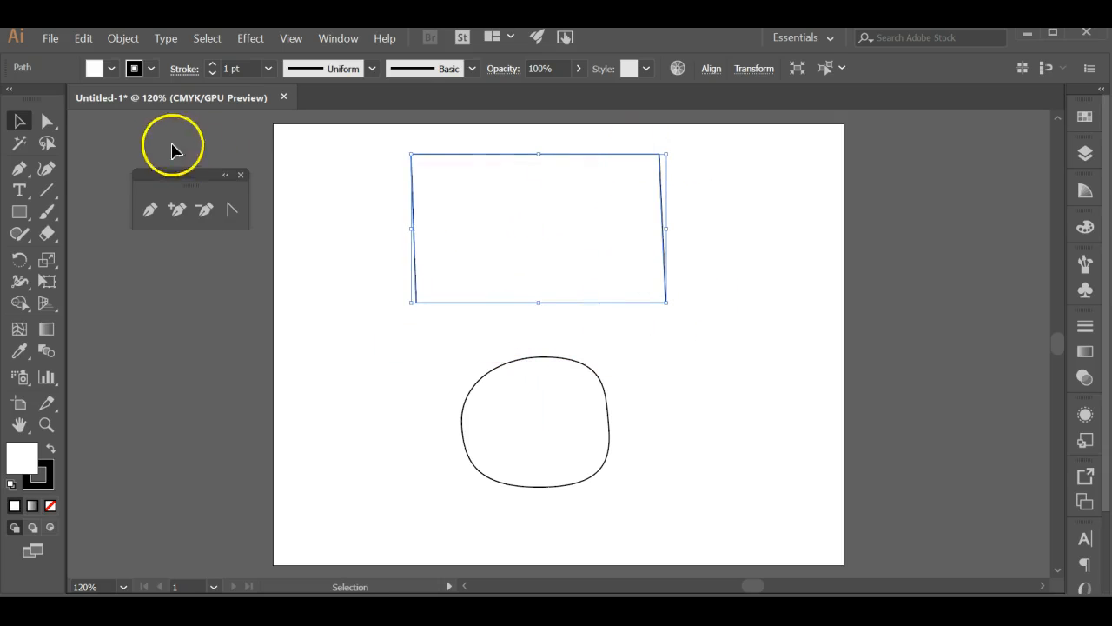
# Move the rounded shape's top anchor to about X 4.94, Y 4.44 in and its bottom anchor to about X 5.11, Y 7.19 in
pyautogui.click(47, 122)
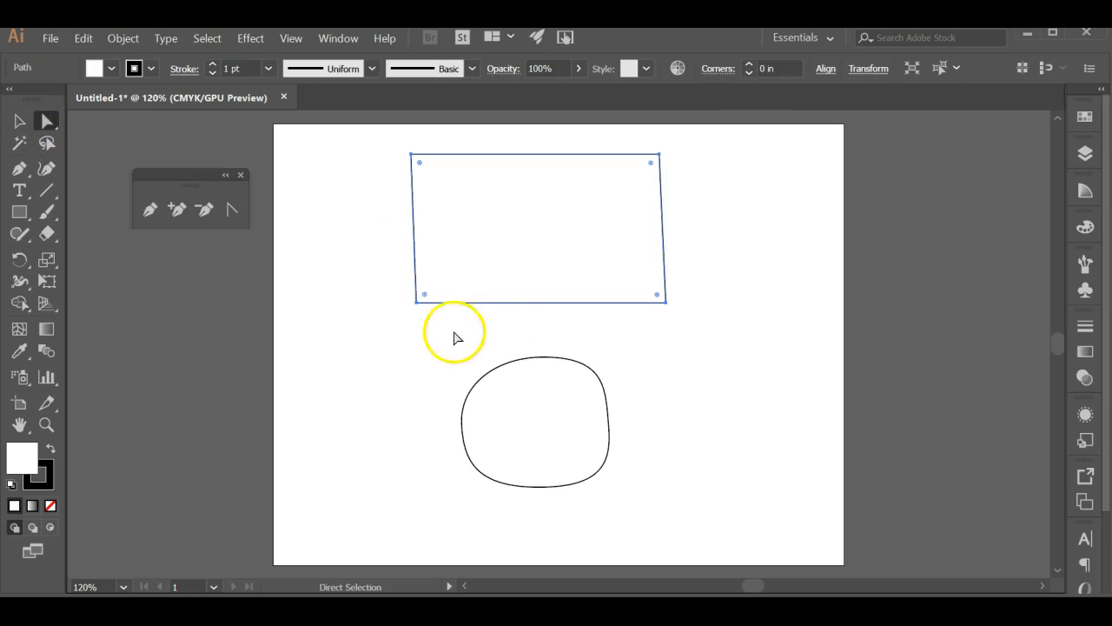
pyautogui.click(541, 357)
pyautogui.moveTo(541, 357)
pyautogui.mouseDown()
pyautogui.moveTo(522, 358)
pyautogui.moveTo(530, 362)
pyautogui.mouseUp()
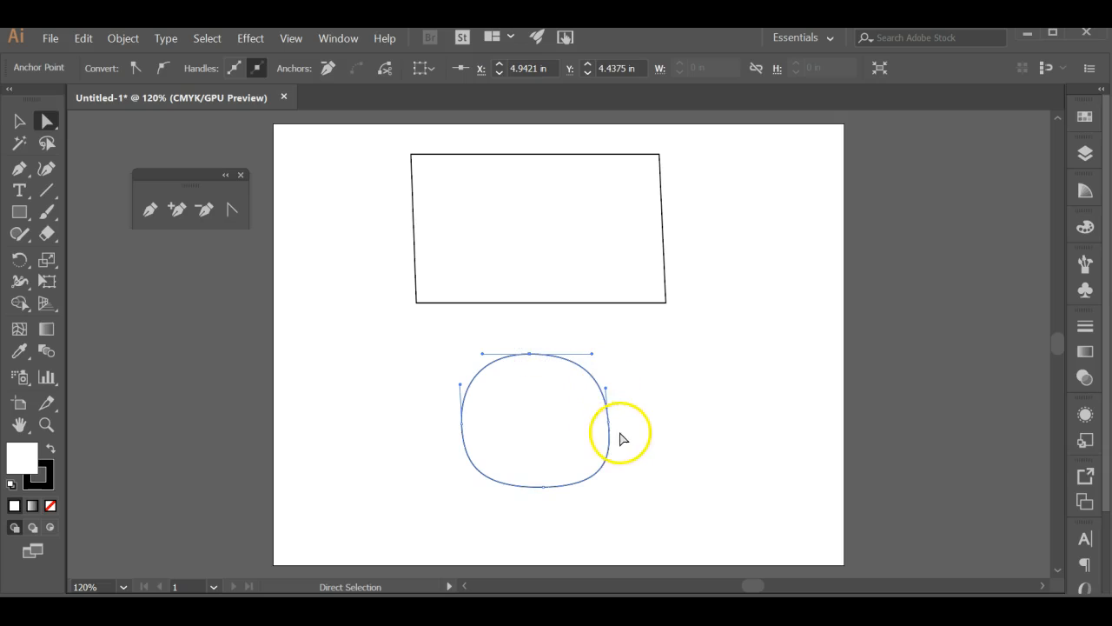
pyautogui.moveTo(543, 486); pyautogui.dragTo(539, 496)
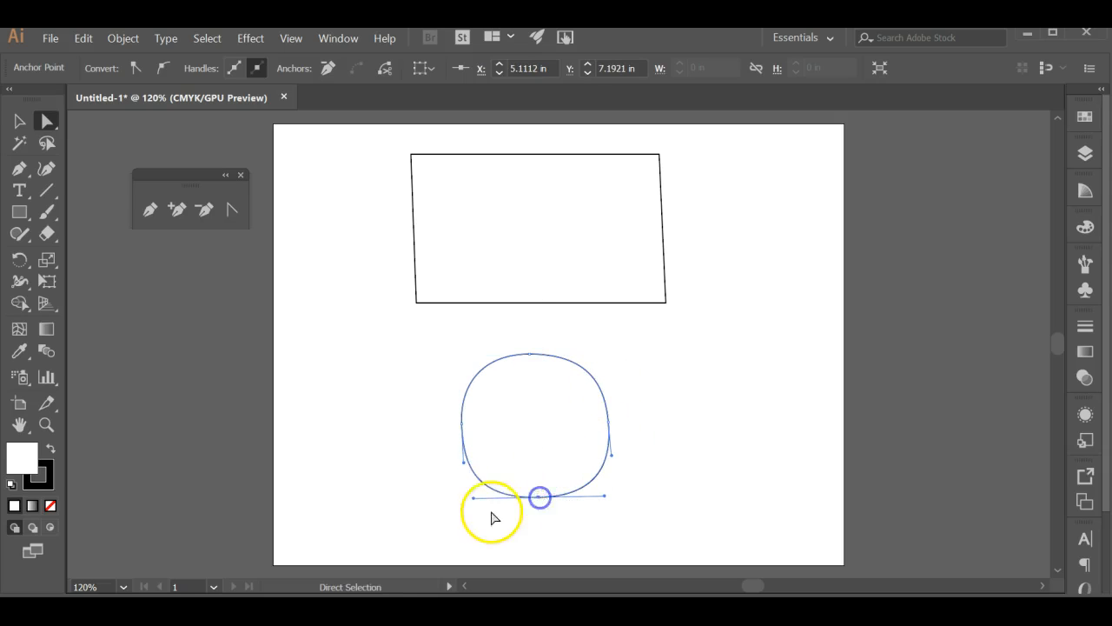
# Adjust the direction handles of the rounded shape's bottom and side anchors to smooth its lower curves
pyautogui.moveTo(473, 502); pyautogui.dragTo(462, 479)
pyautogui.click(464, 466)
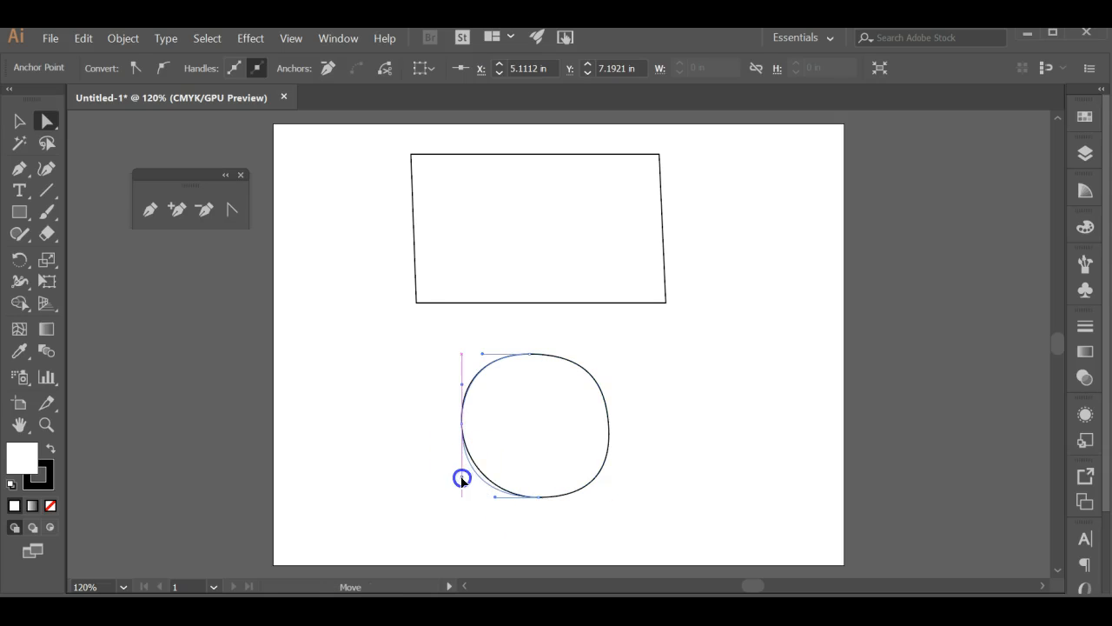
pyautogui.moveTo(547, 496); pyautogui.dragTo(609, 508)
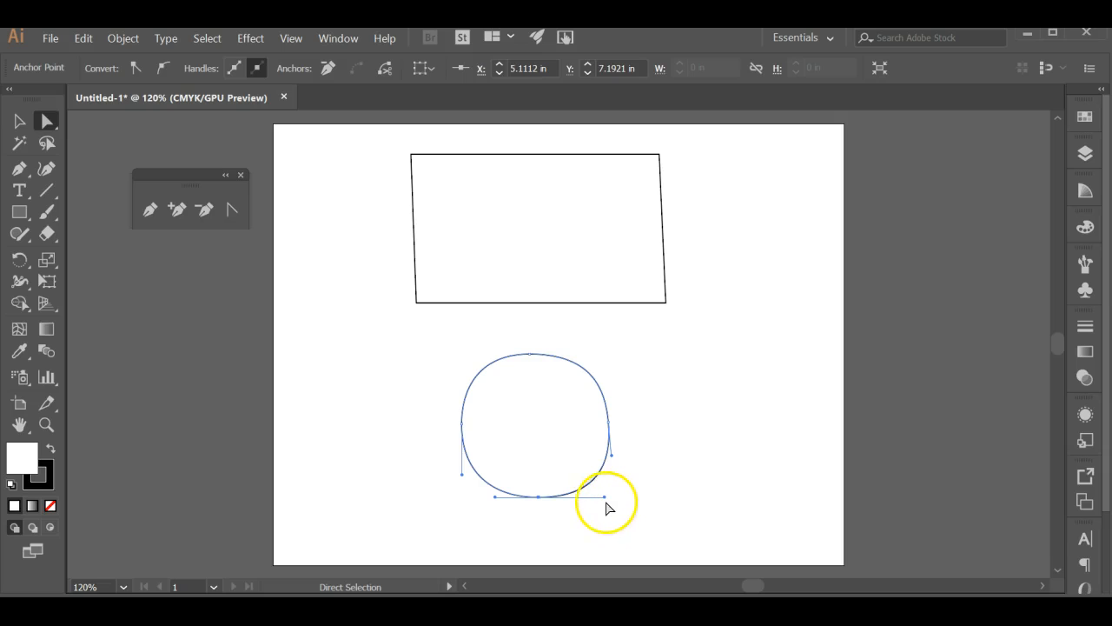
pyautogui.click(612, 455)
pyautogui.moveTo(613, 454); pyautogui.dragTo(607, 459)
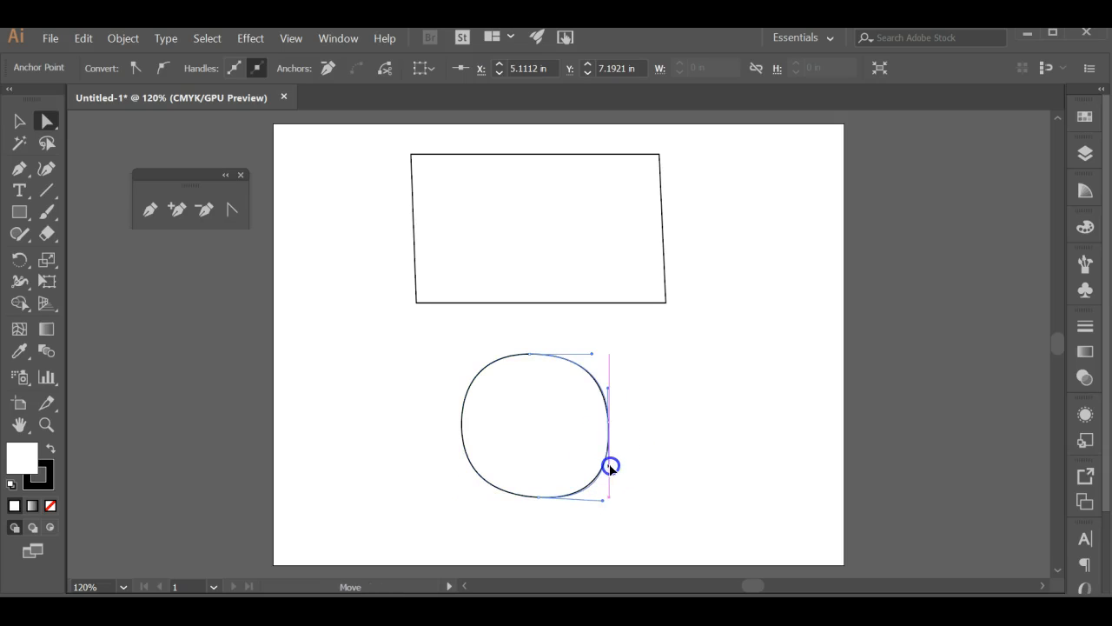
# Move the rounded shape's top anchor to X 5, Y 4.44 in, and level and shorten its bottom anchor's right handle
pyautogui.click(531, 355)
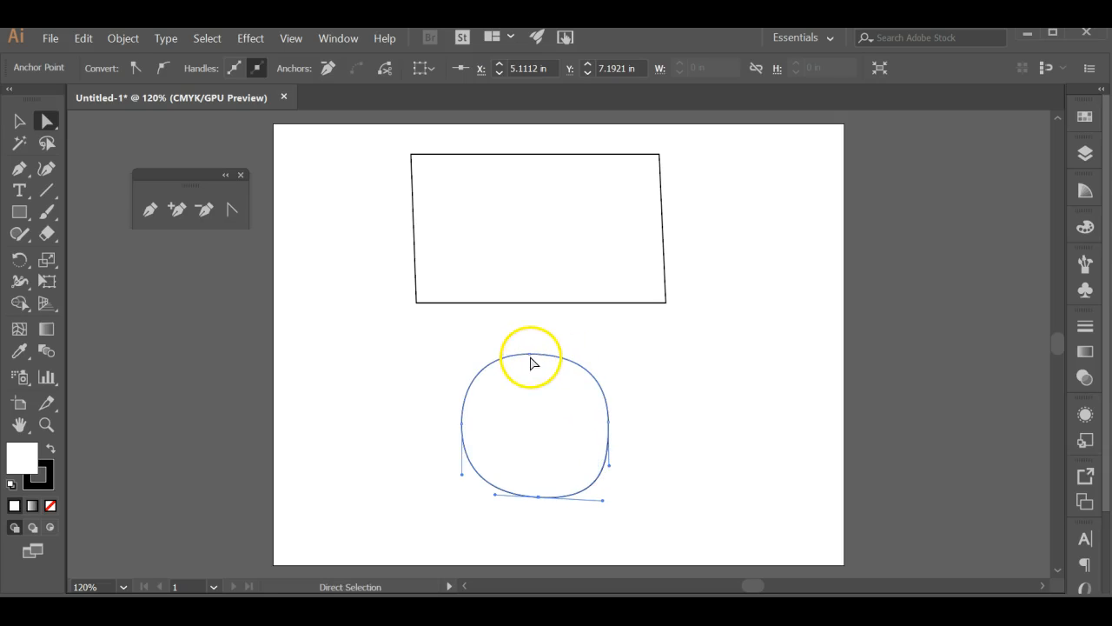
pyautogui.moveTo(531, 355); pyautogui.dragTo(535, 354)
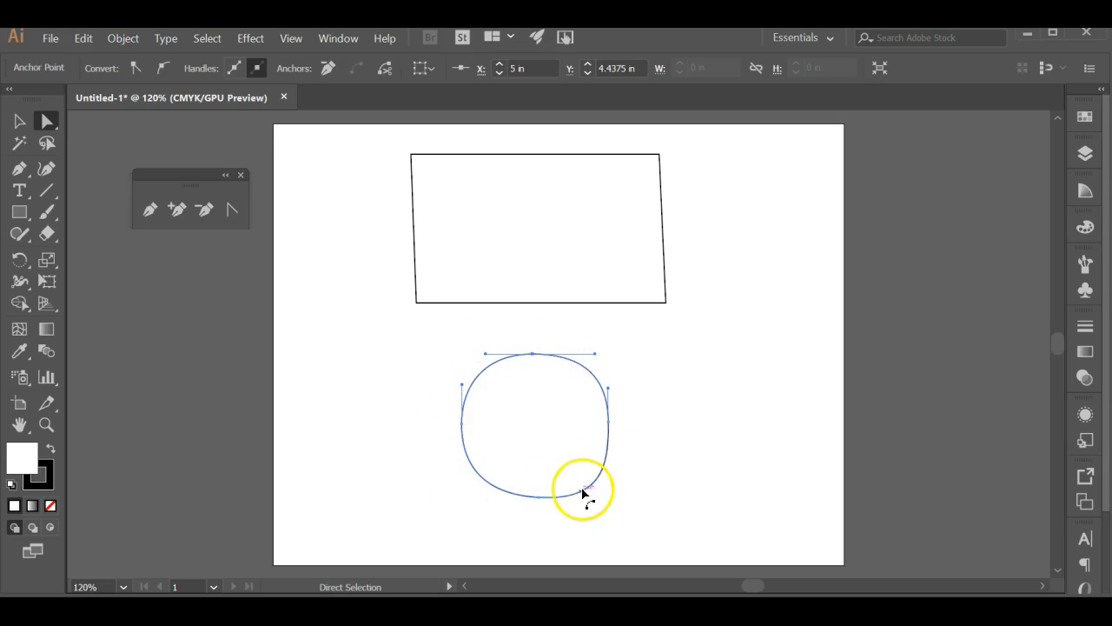
pyautogui.click(541, 497)
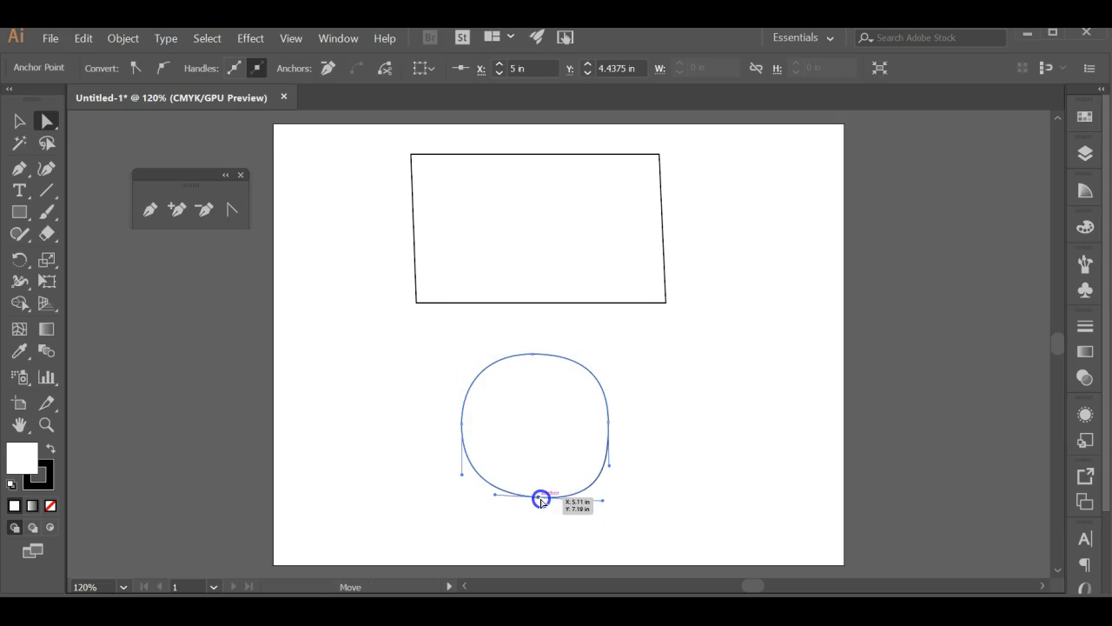
pyautogui.moveTo(600, 501); pyautogui.dragTo(590, 501)
pyautogui.click(638, 487)
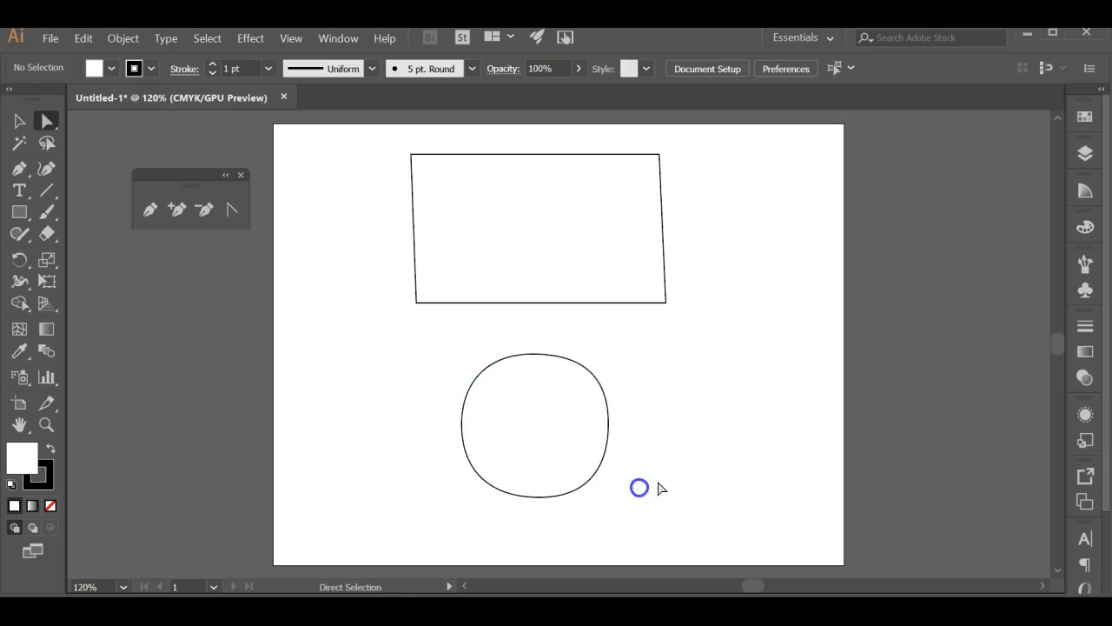
# Nudge the rounded shape's right-side anchor slightly outward and down, and deselect the shape
pyautogui.click(606, 423)
pyautogui.moveTo(610, 425); pyautogui.dragTo(614, 427)
pyautogui.click(655, 414)
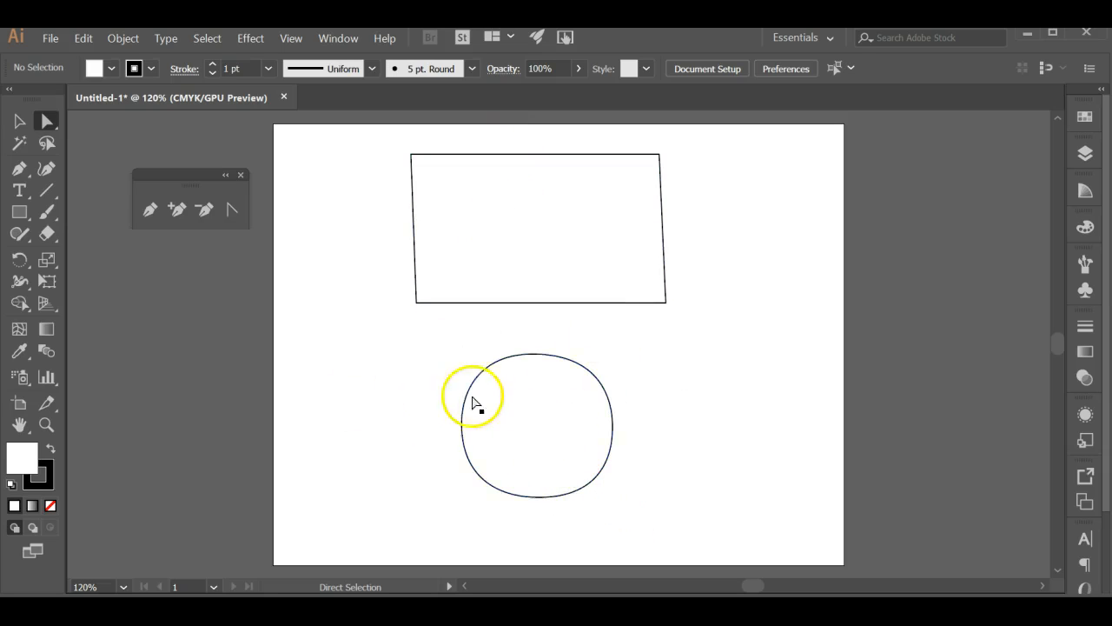
# Move the quadrilateral straight down until it sits just above the rounded shape
pyautogui.click(174, 214)
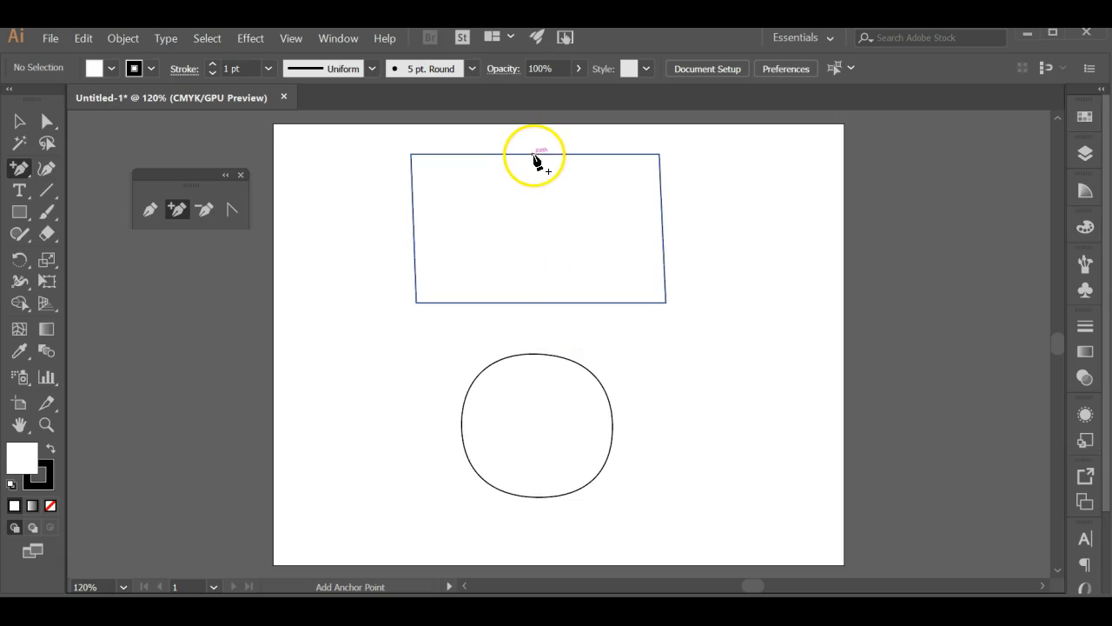
pyautogui.click(18, 123)
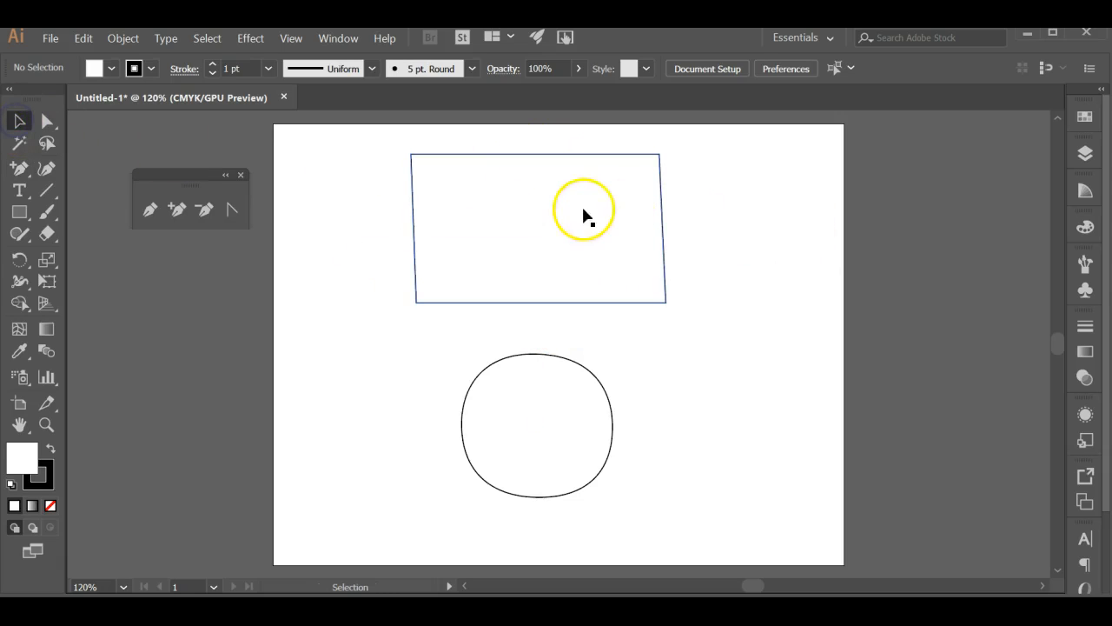
pyautogui.moveTo(541, 193); pyautogui.dragTo(542, 225)
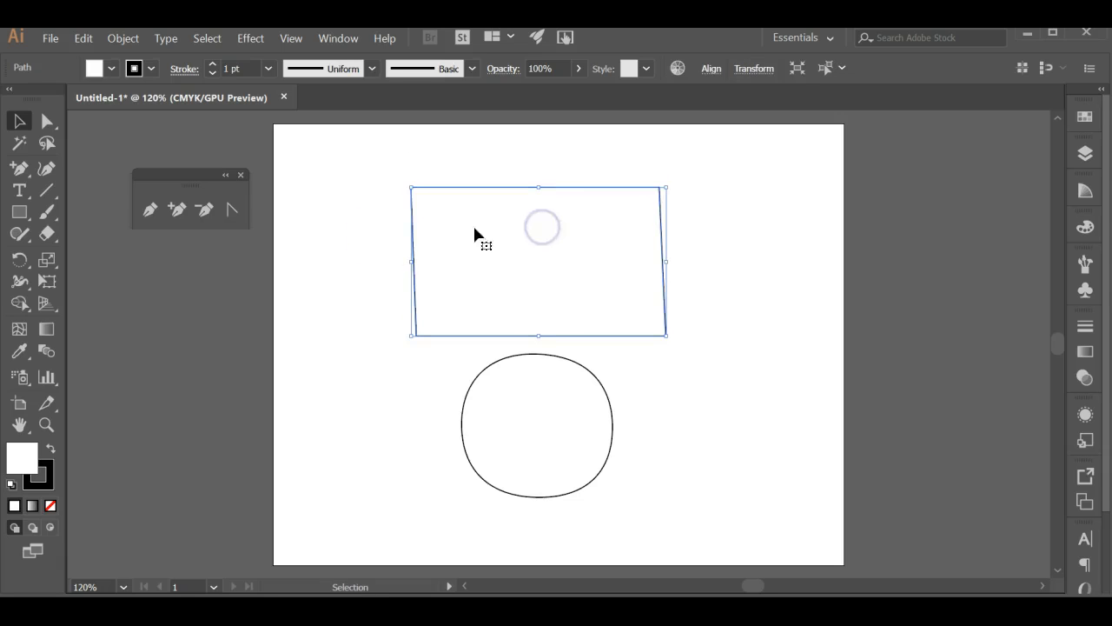
# Add an anchor point mid-way along the quadrilateral's top edge and raise it to about X 4.99, Y 0.26 in, forming a peak
pyautogui.click(177, 208)
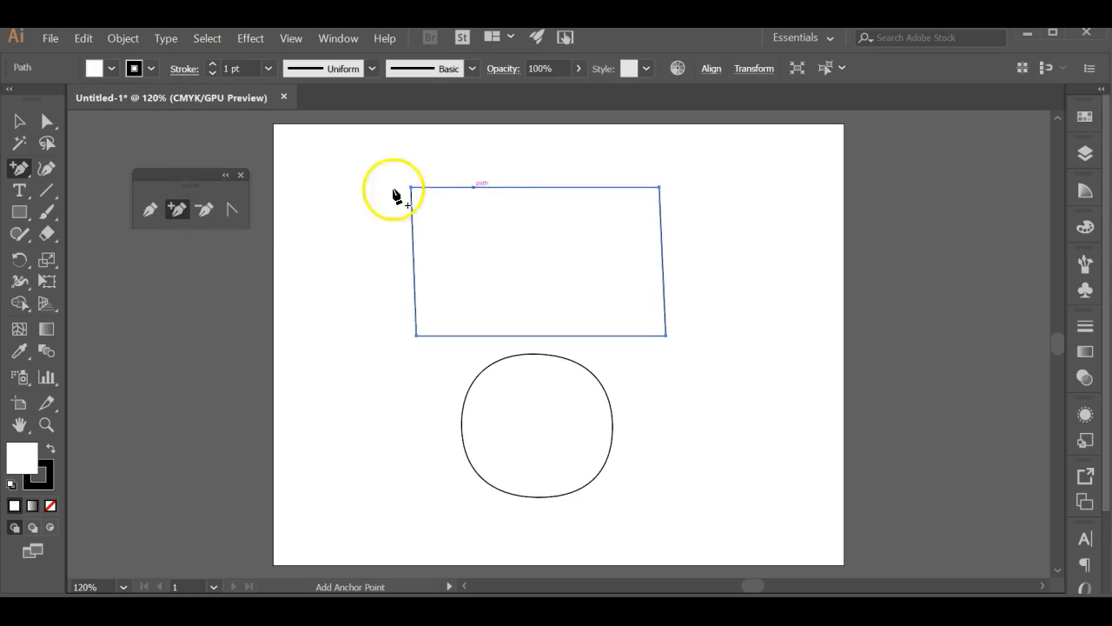
pyautogui.click(532, 187)
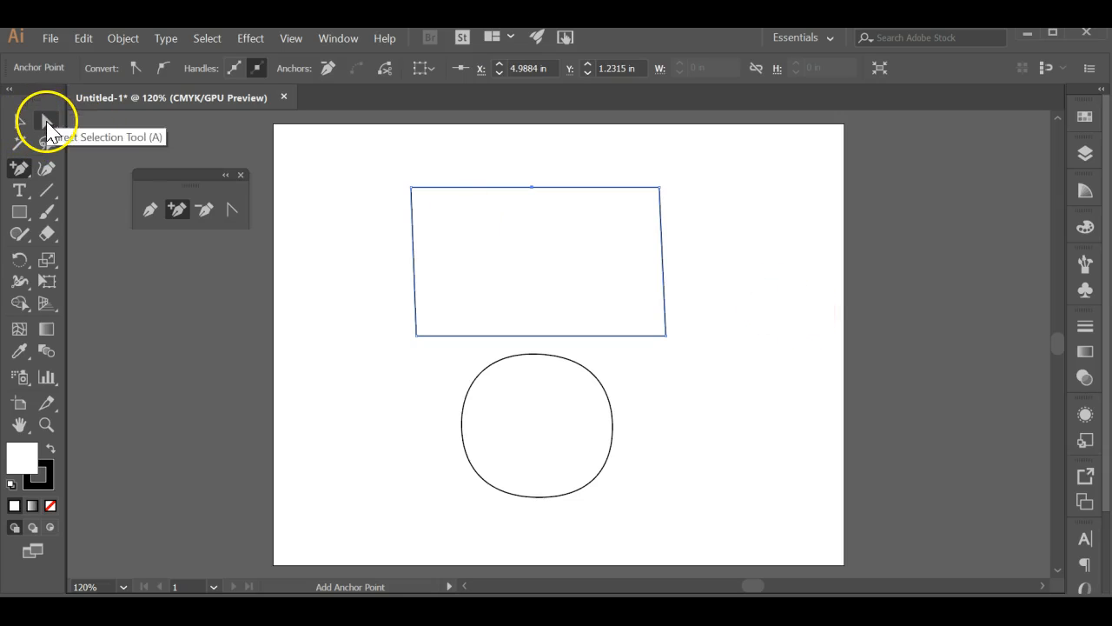
pyautogui.click(47, 122)
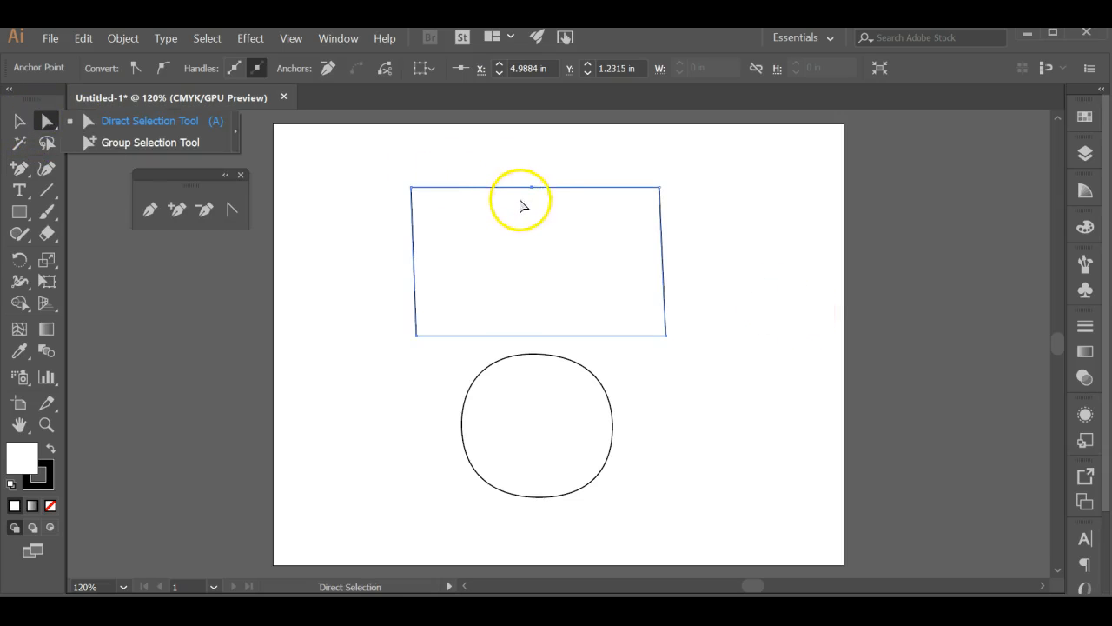
pyautogui.moveTo(532, 187); pyautogui.dragTo(532, 136)
pyautogui.click(761, 213)
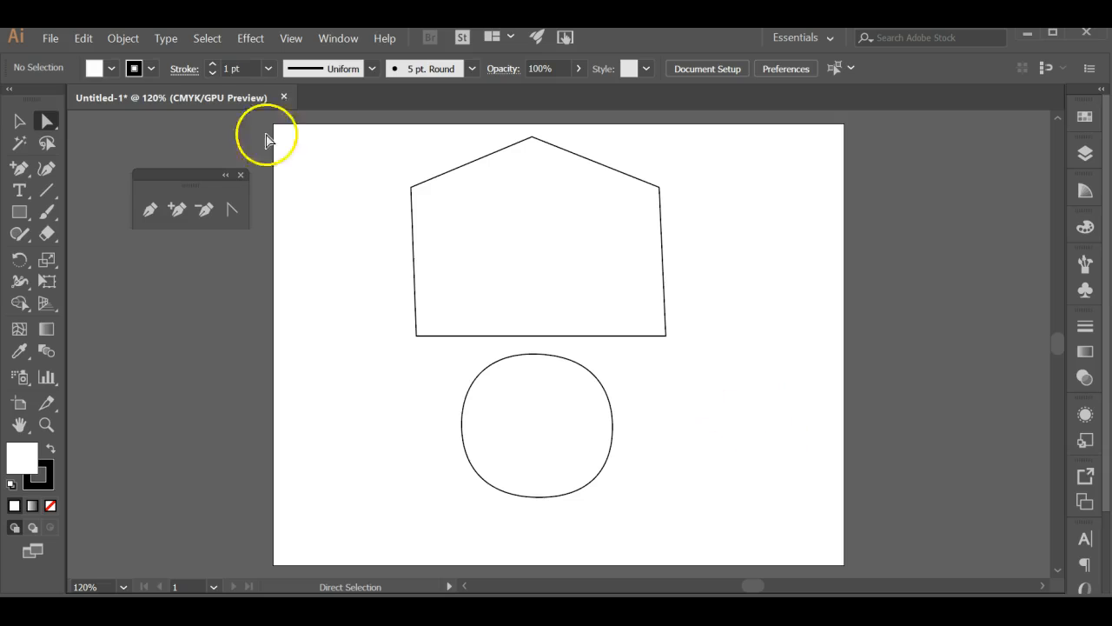
# Try deleting the rounded shape's left anchor point, and undo the deletion
pyautogui.click(202, 210)
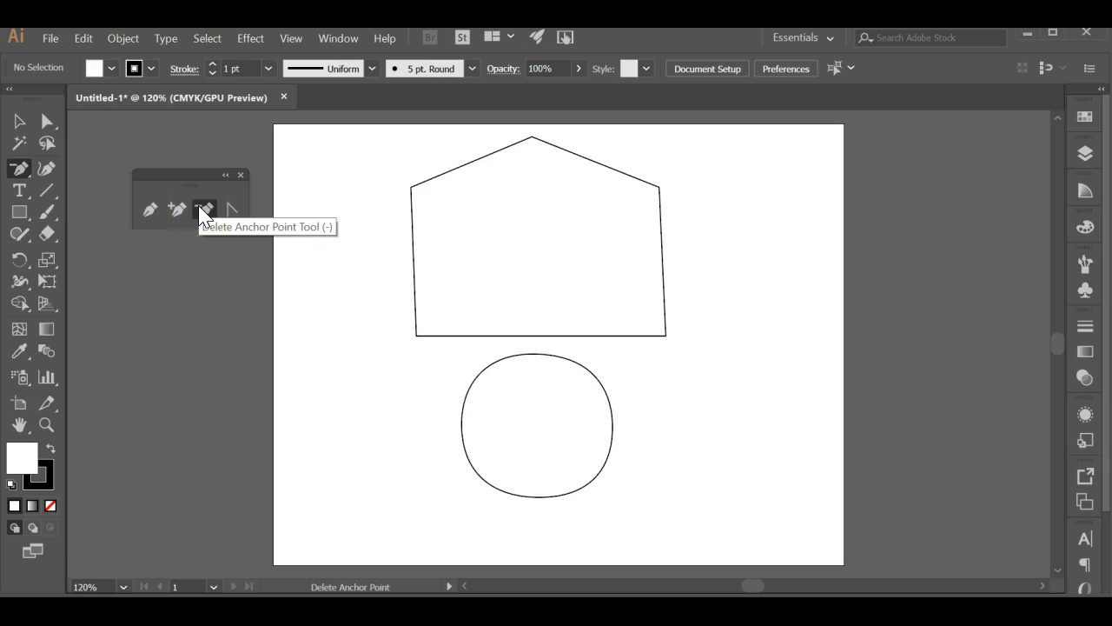
pyautogui.click(461, 426)
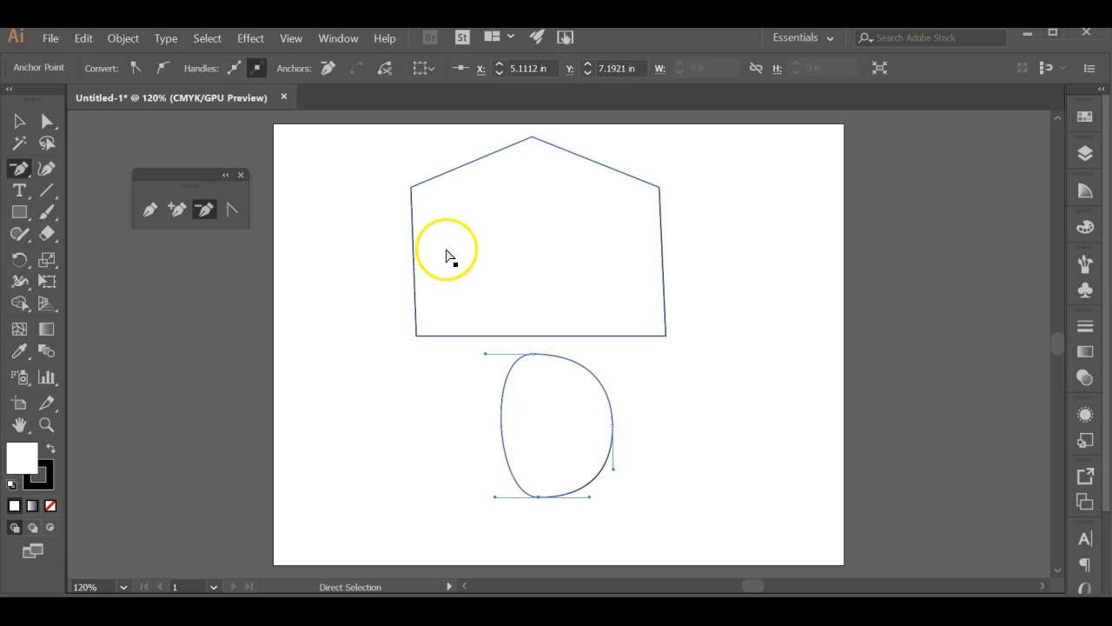
pyautogui.hotkey('ctrl', 'z')
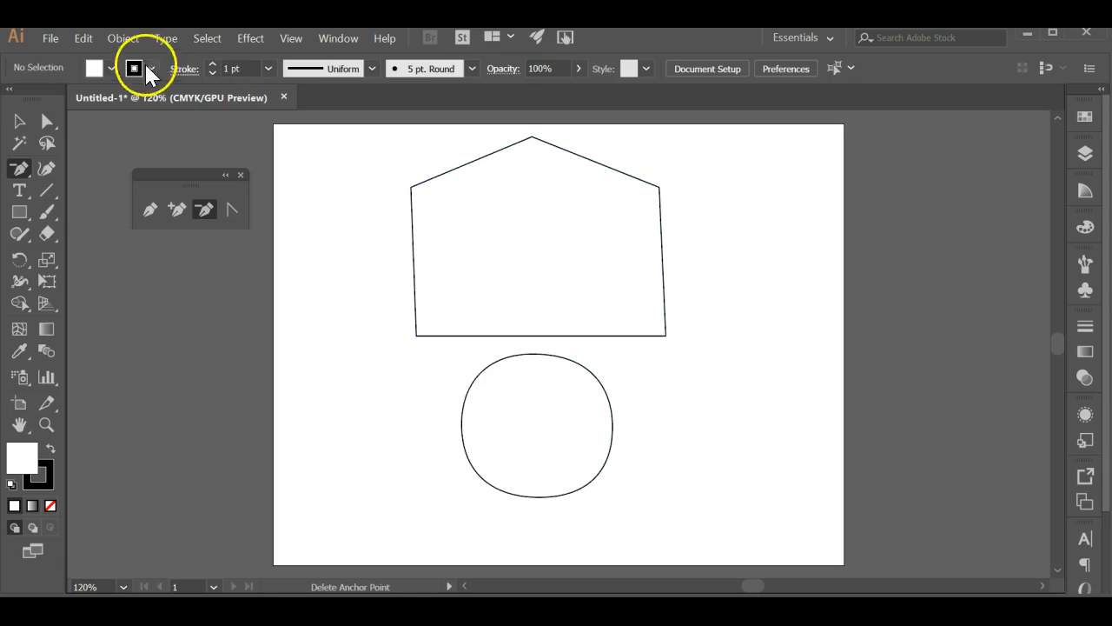
# Convert the upper shape's peak anchor to a smooth point with horizontal handles; try curving its bottom-right corner and undo that
pyautogui.click(232, 208)
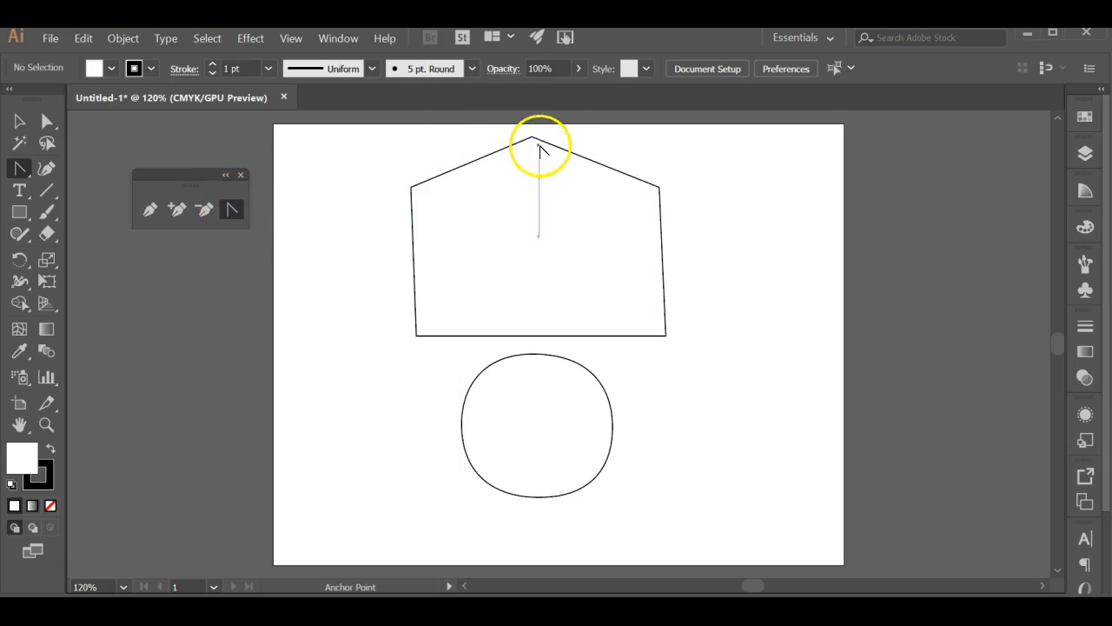
pyautogui.moveTo(532, 137); pyautogui.dragTo(440, 139)
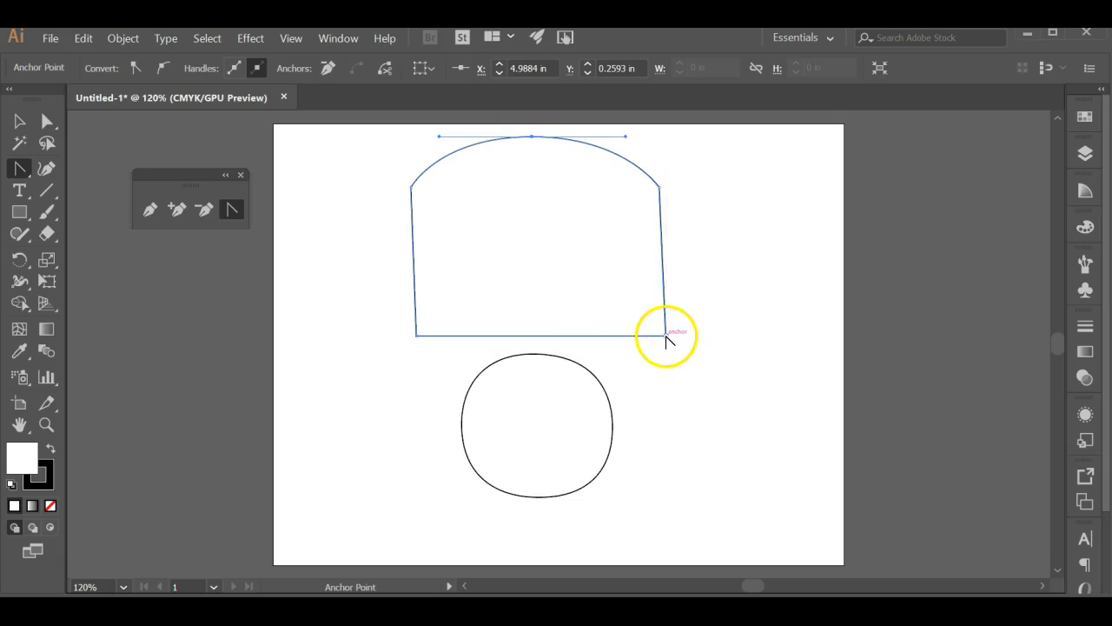
pyautogui.moveTo(666, 335); pyautogui.dragTo(702, 306)
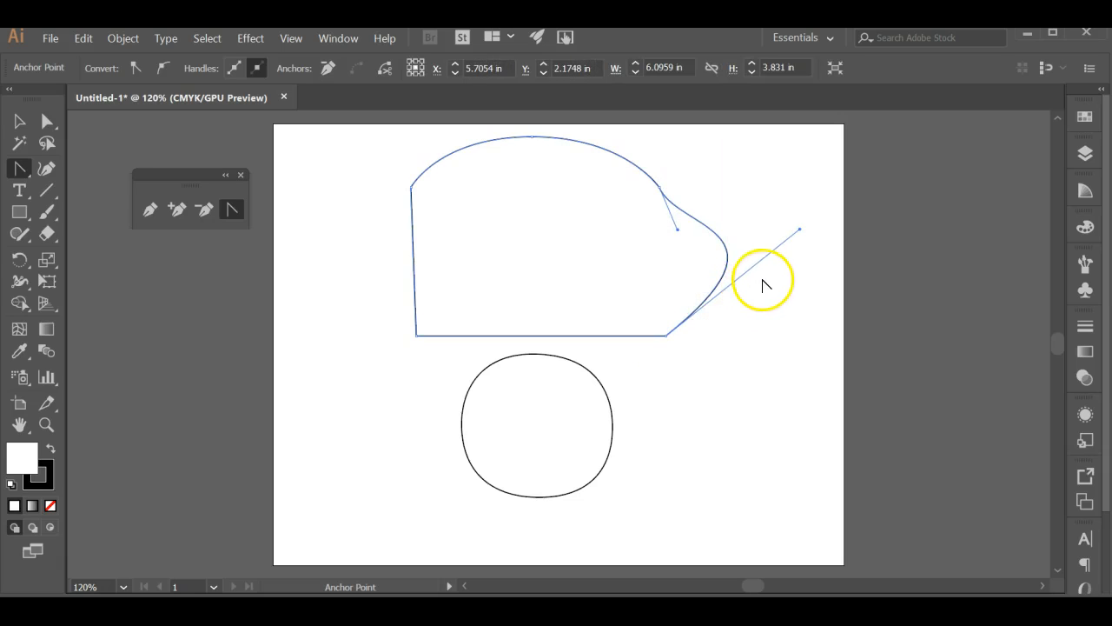
pyautogui.hotkey('ctrl', 'z')
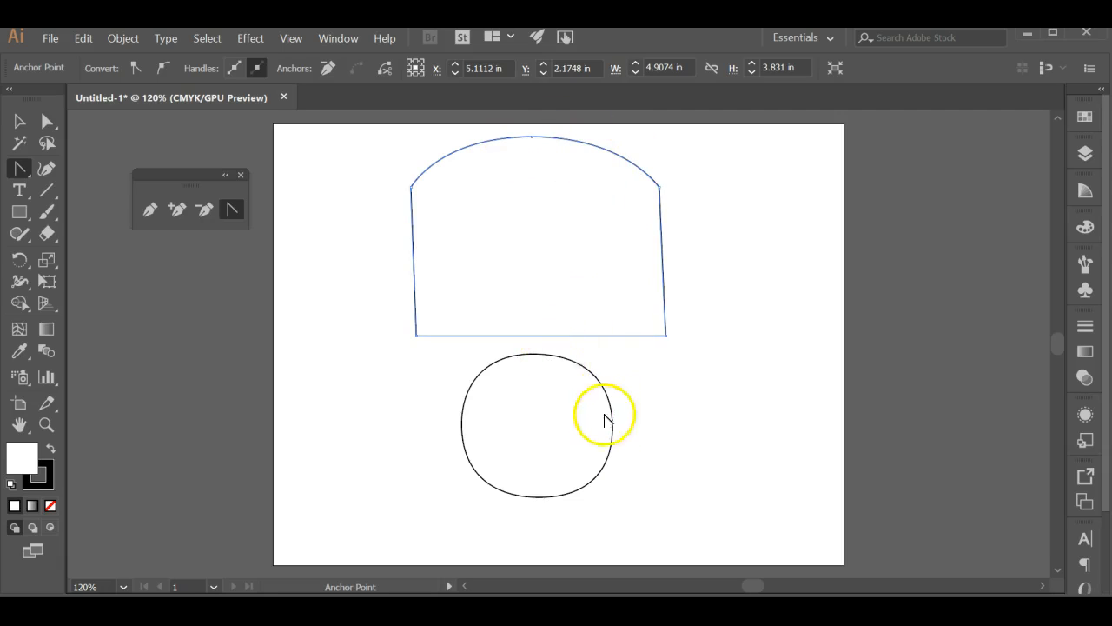
# Convert the rounded shape's bottom anchor to a corner, pull new horizontal handles from it, and bend the right handle up independently
pyautogui.click(539, 496)
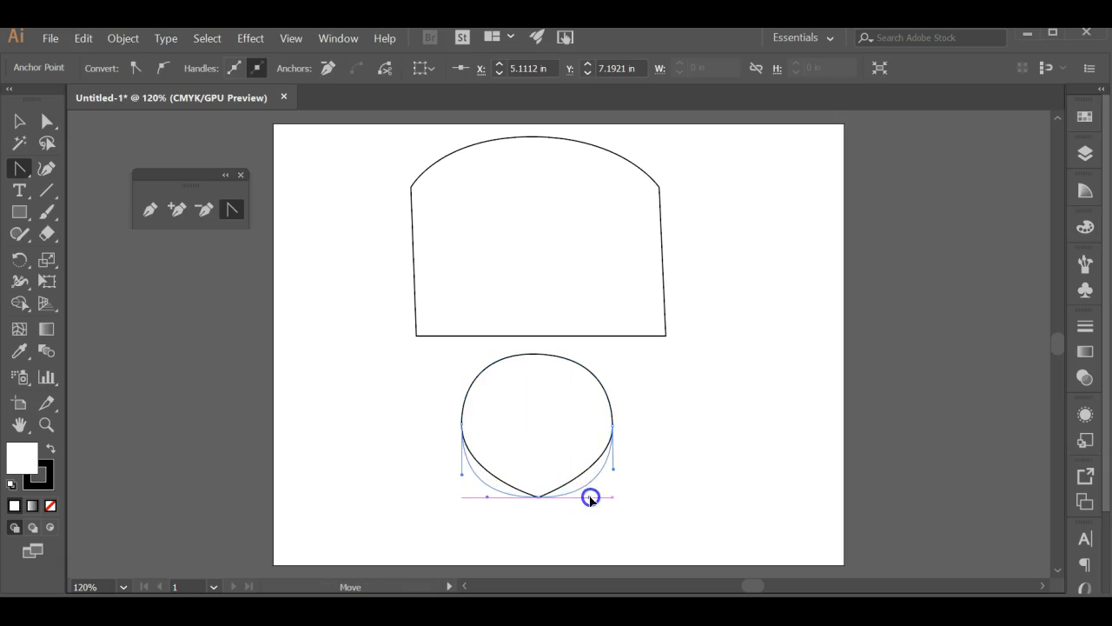
pyautogui.moveTo(593, 500); pyautogui.dragTo(593, 494)
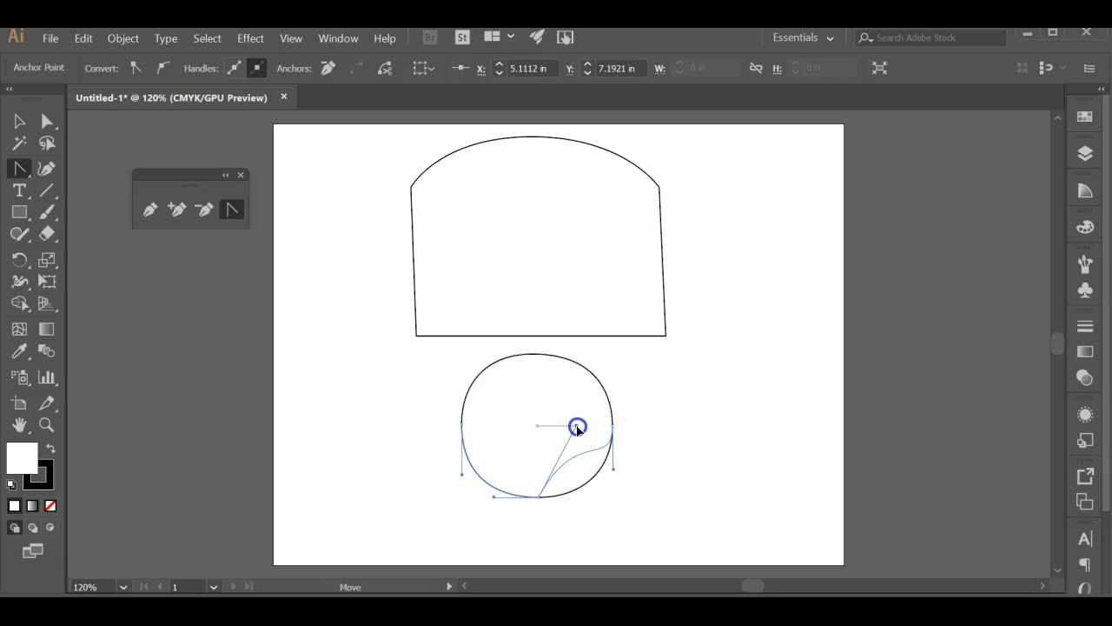
pyautogui.moveTo(582, 446); pyautogui.dragTo(586, 442)
# Bend the bottom anchor's left handle up into the rounded shape so that its lower-left side curves inward to the point
pyautogui.click(517, 502)
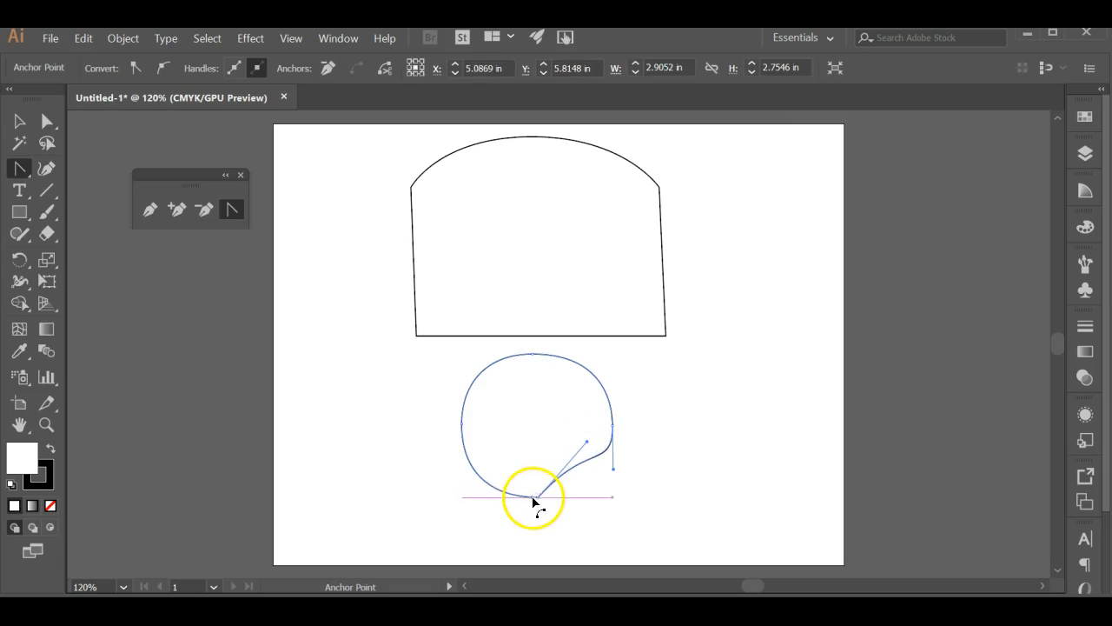
pyautogui.moveTo(539, 502); pyautogui.dragTo(511, 495)
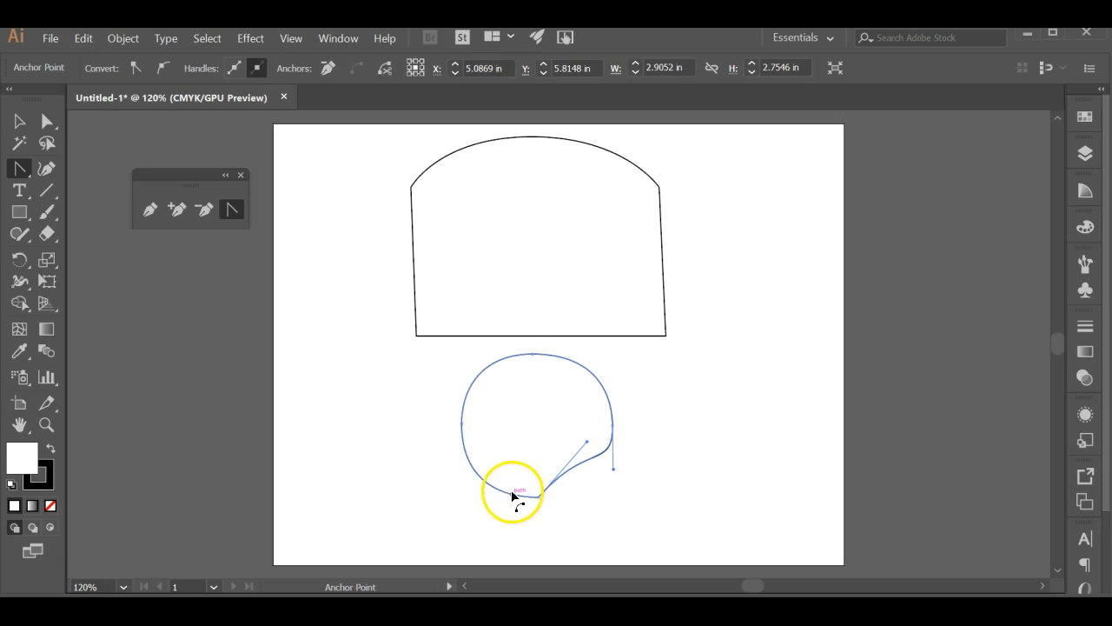
pyautogui.press('a')
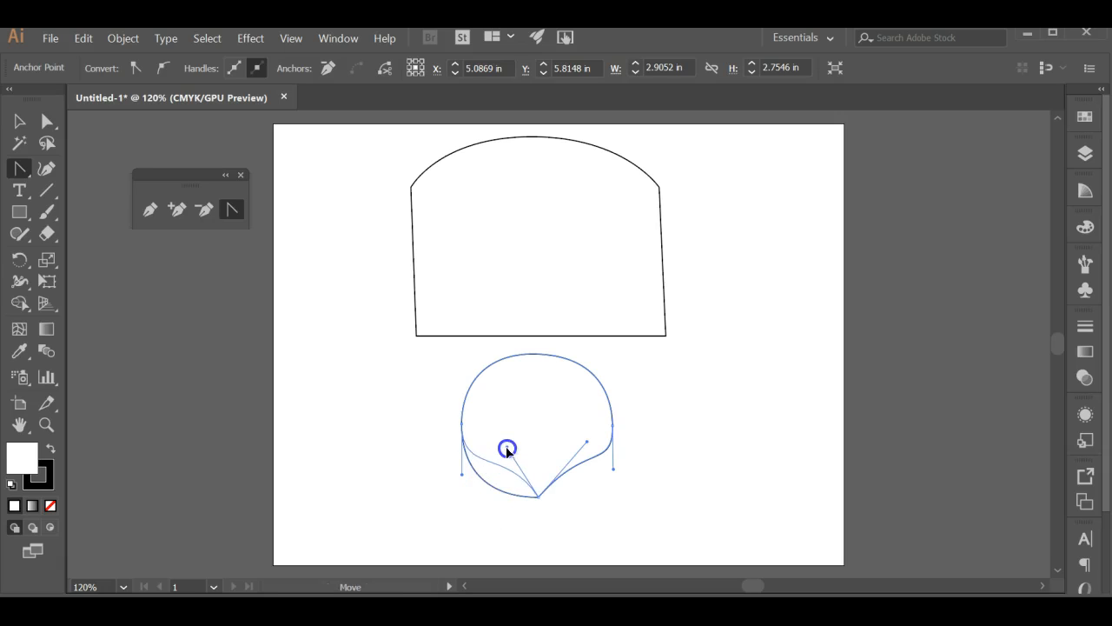
pyautogui.moveTo(511, 431); pyautogui.dragTo(531, 402)
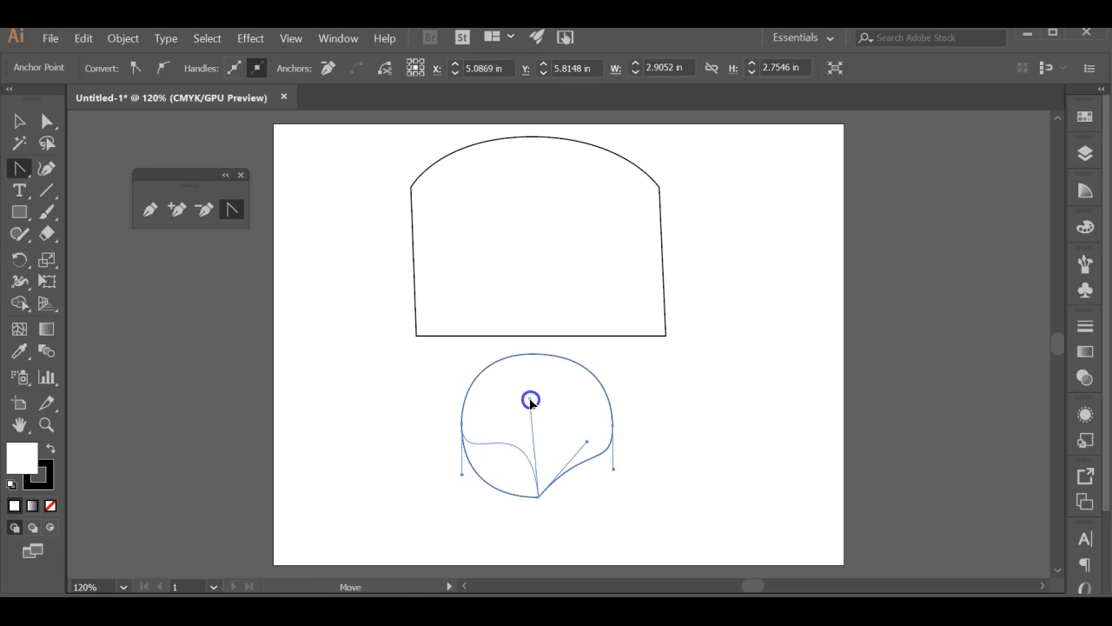
pyautogui.moveTo(587, 442); pyautogui.dragTo(596, 467)
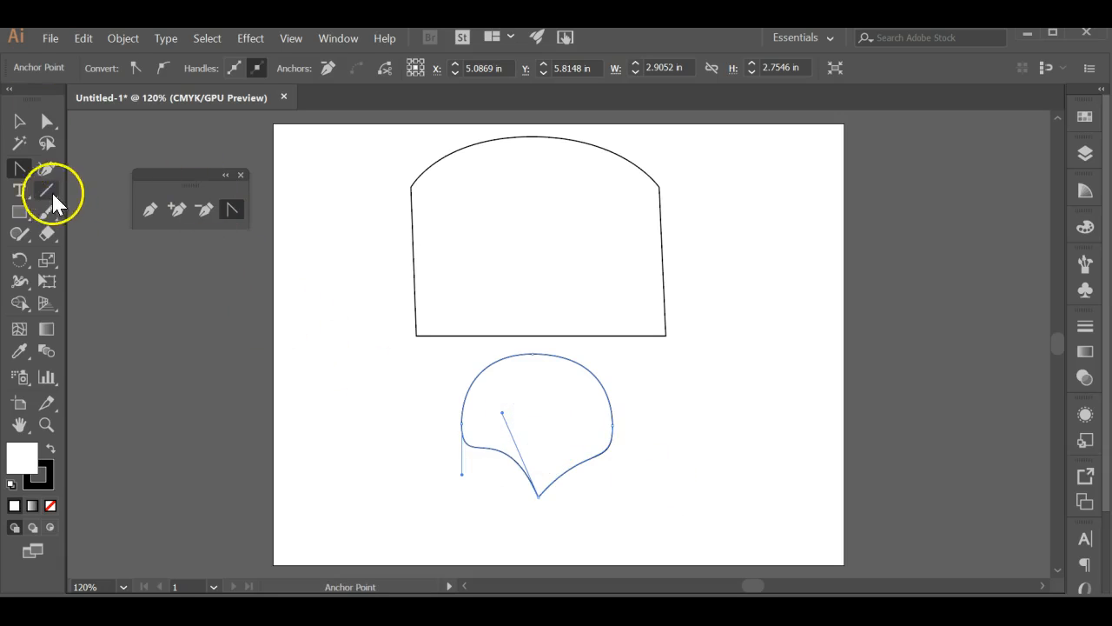
pyautogui.moveTo(611, 460); pyautogui.dragTo(544, 519)
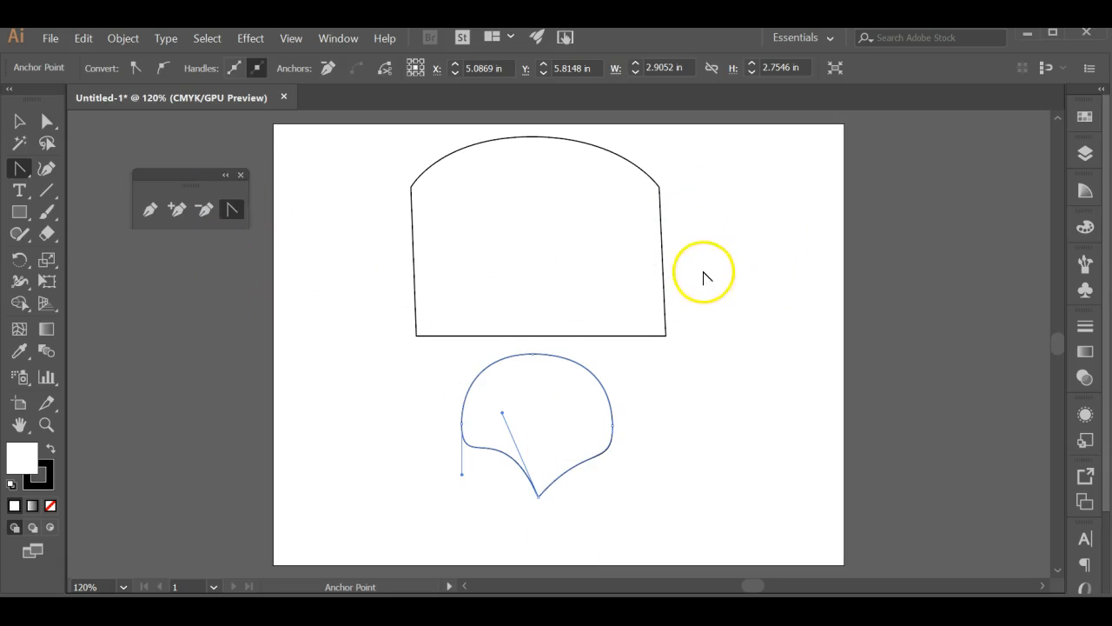
pyautogui.click(46, 122)
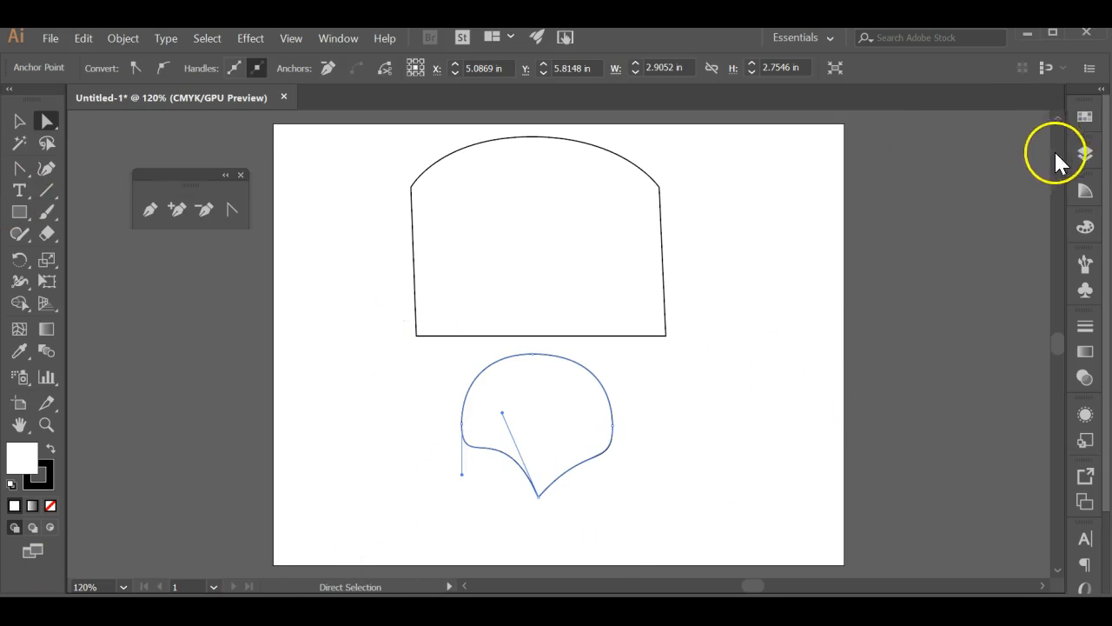
# Create a new layer above Layer 1 and lock Layer 1
pyautogui.click(1086, 153)
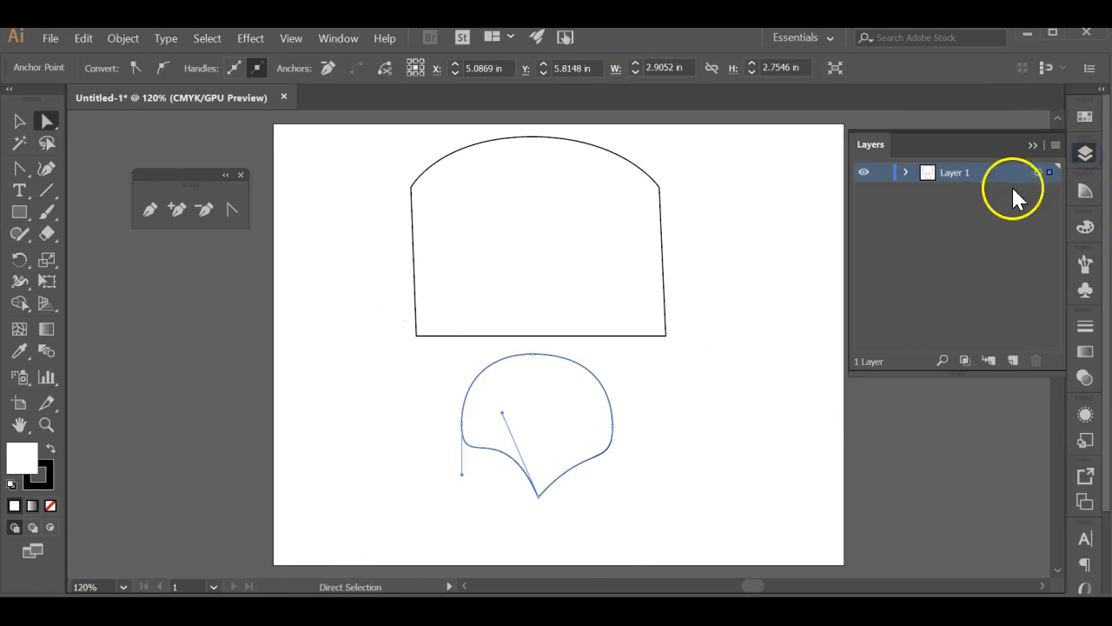
pyautogui.click(1013, 360)
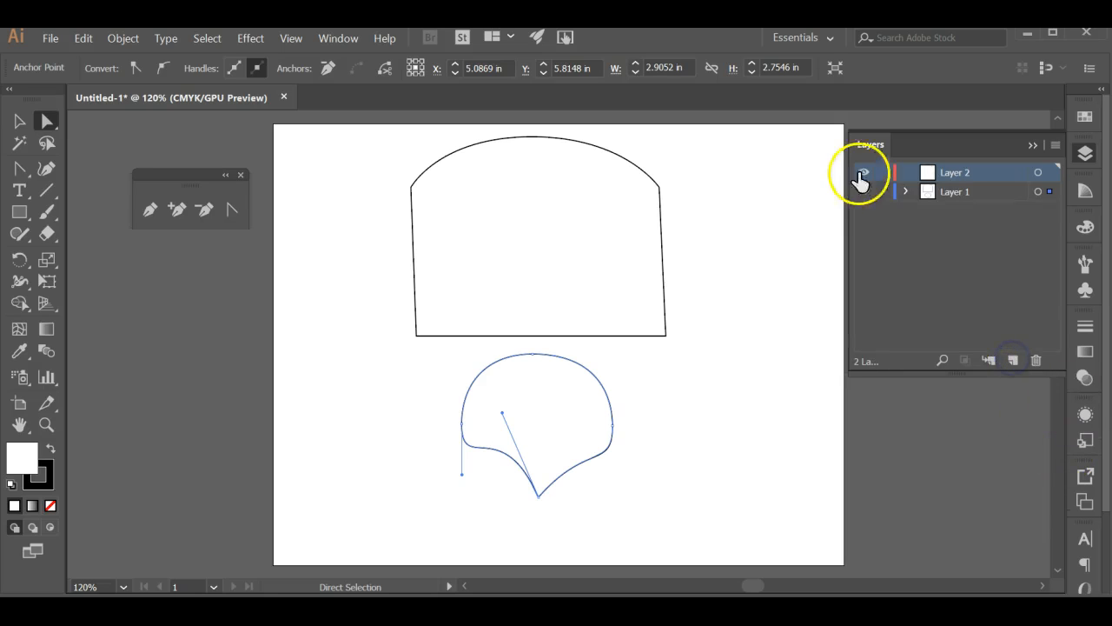
pyautogui.click(883, 193)
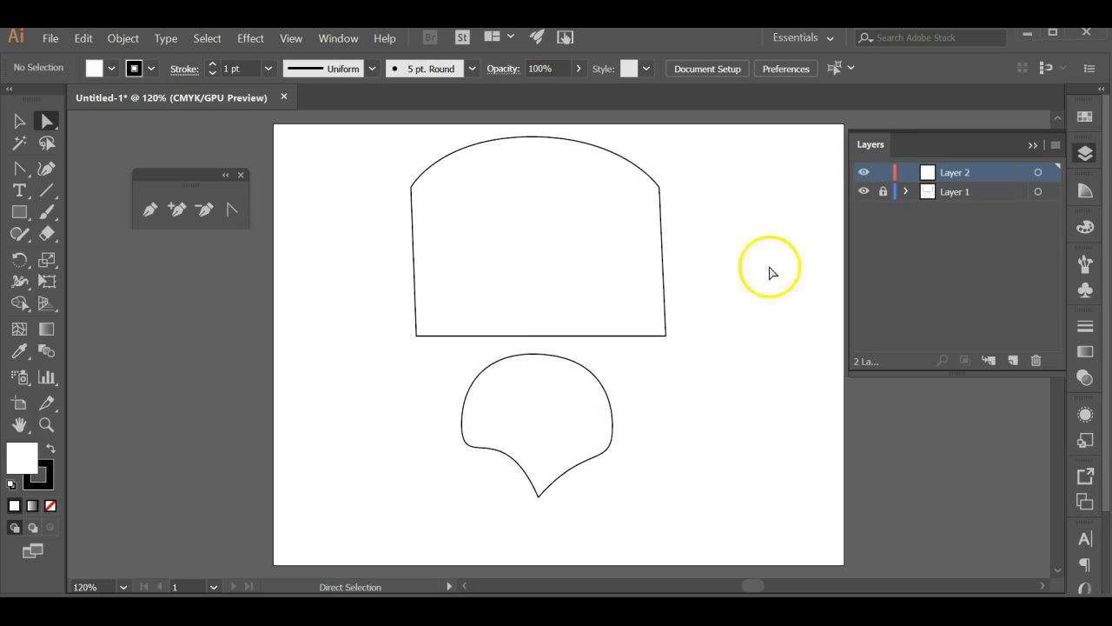
# Test the lock on Layer 1 by trying to marquee-select the lower shape with the Selection tool
pyautogui.click(20, 121)
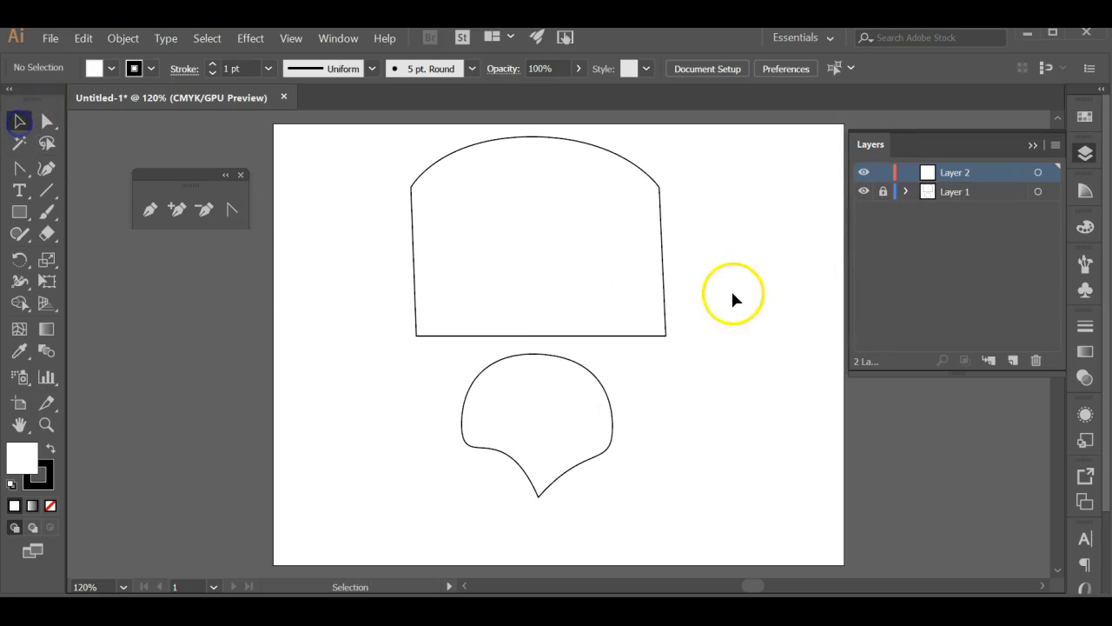
pyautogui.moveTo(672, 302); pyautogui.dragTo(339, 508)
pyautogui.scroll(-2, 765, 261)
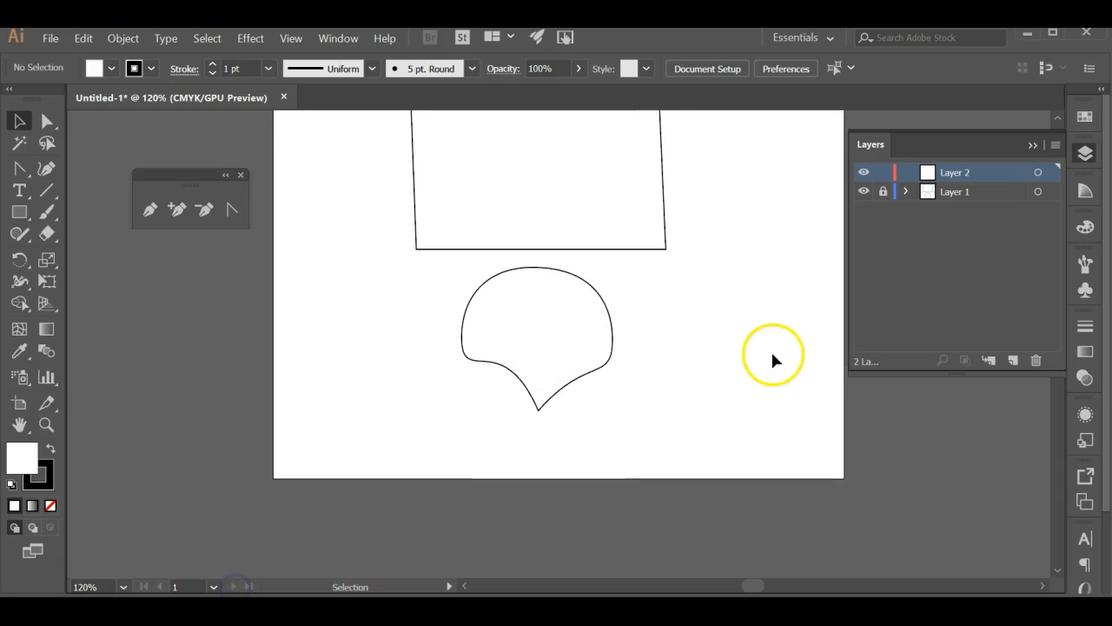
pyautogui.scroll(1, 770, 357)
pyautogui.scroll(3, 770, 356)
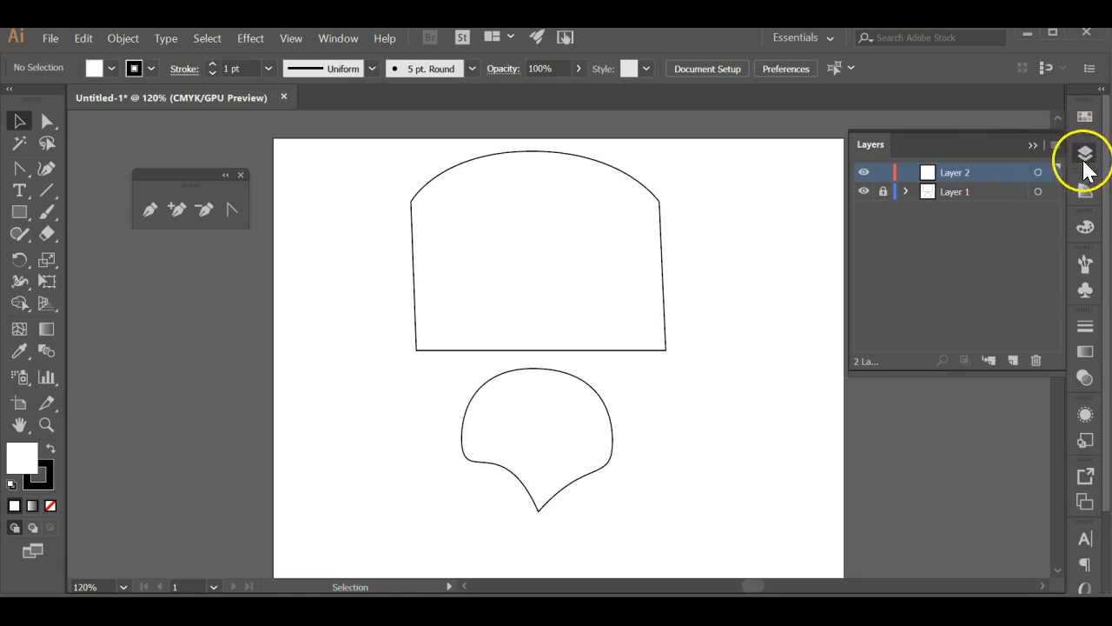
pyautogui.click(883, 191)
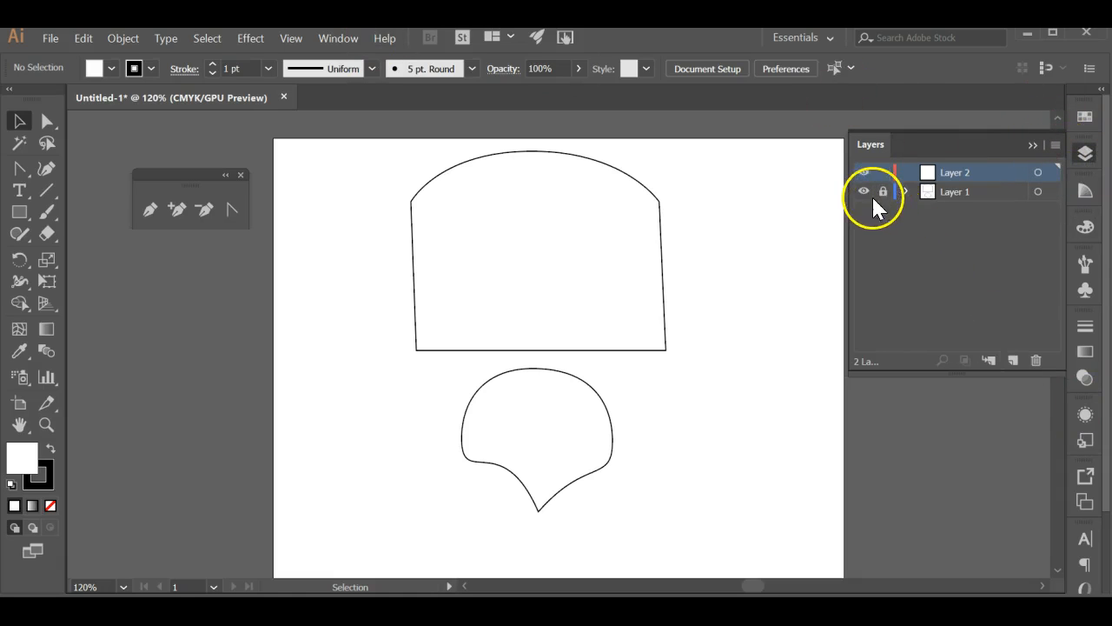
# Hide Layer 1 and show it again
pyautogui.click(864, 191)
pyautogui.click(864, 191)
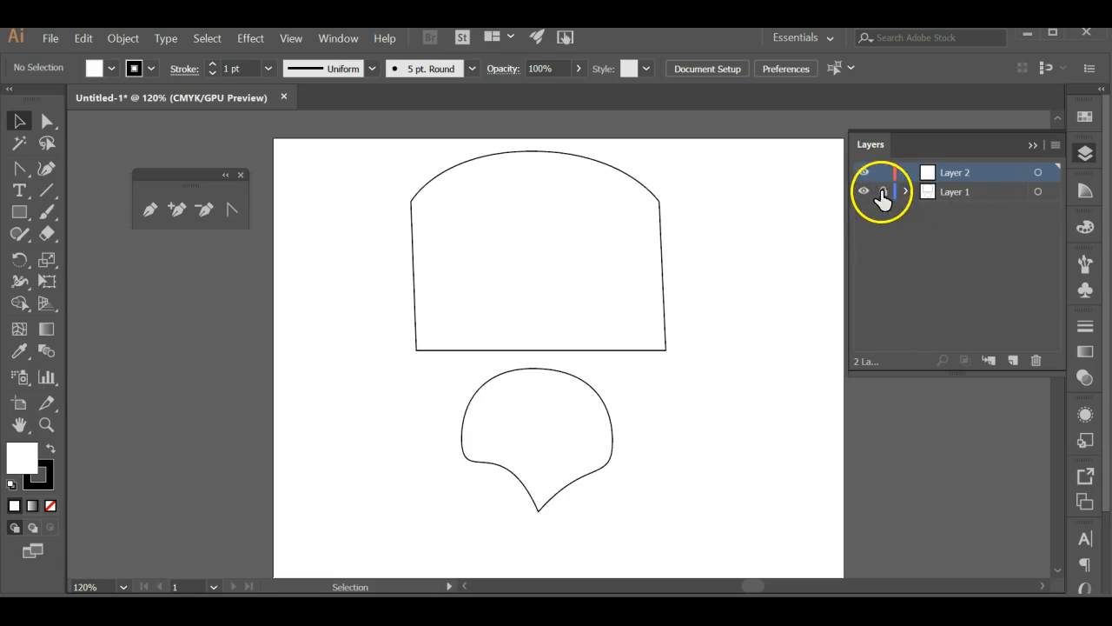
# Change the layer color of Layer 1 to Cyan in its layer options
pyautogui.click(998, 193)
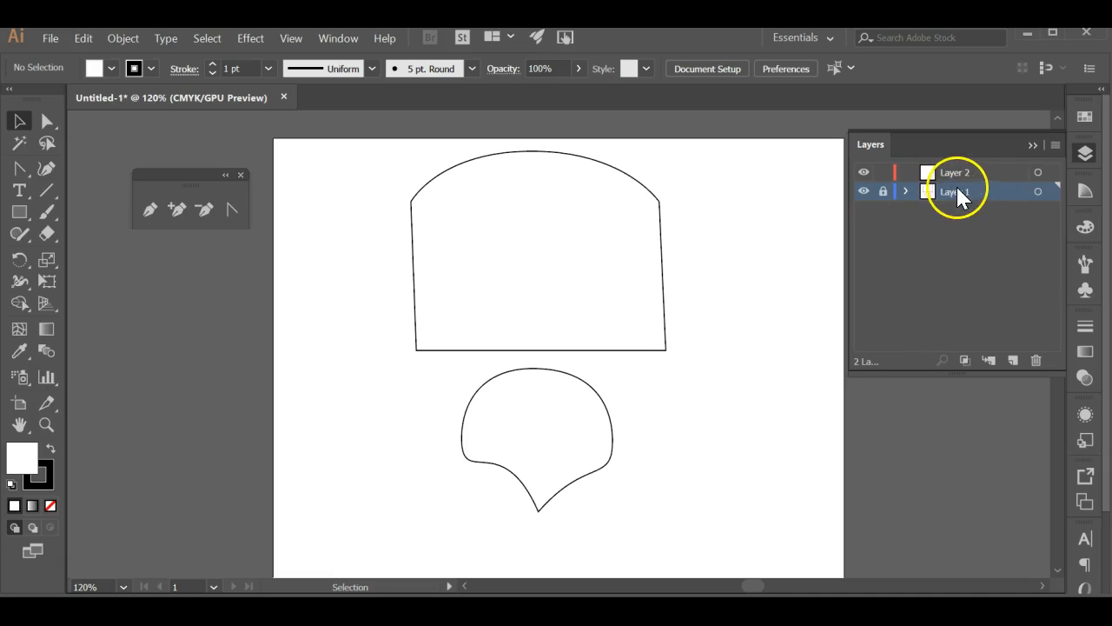
pyautogui.doubleClick(980, 191)
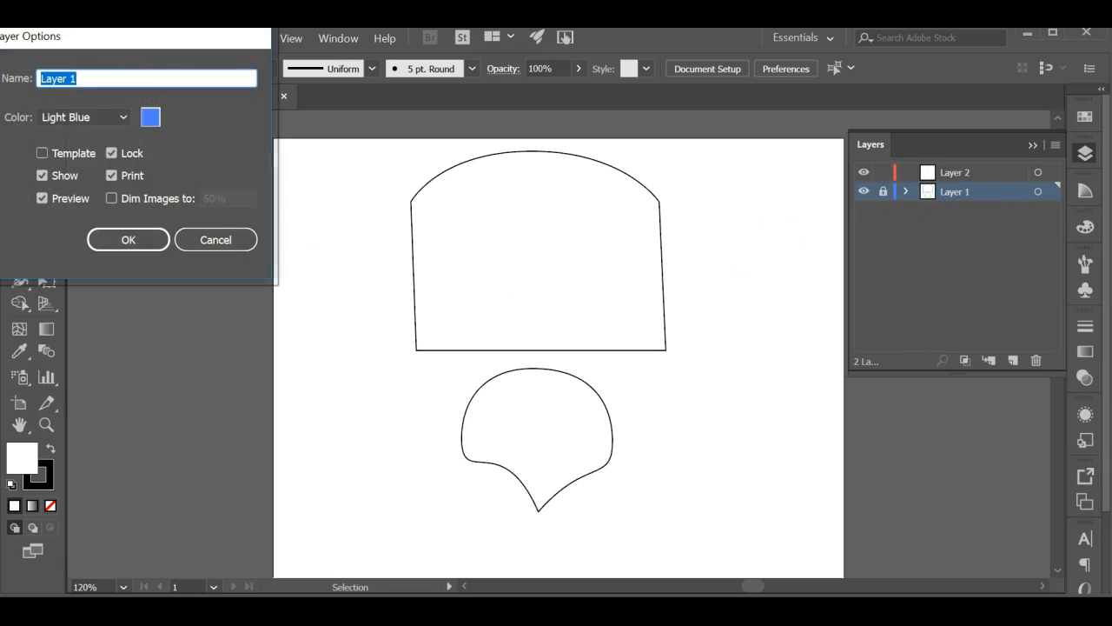
pyautogui.moveTo(126, 39); pyautogui.dragTo(233, 132)
pyautogui.click(209, 216)
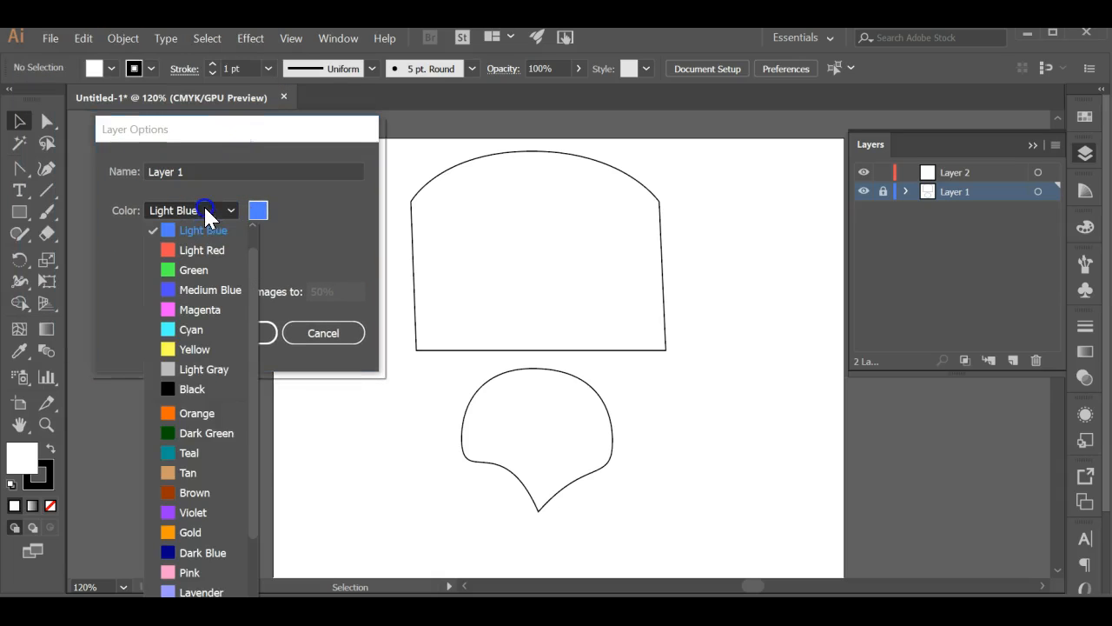
pyautogui.click(199, 327)
pyautogui.click(254, 337)
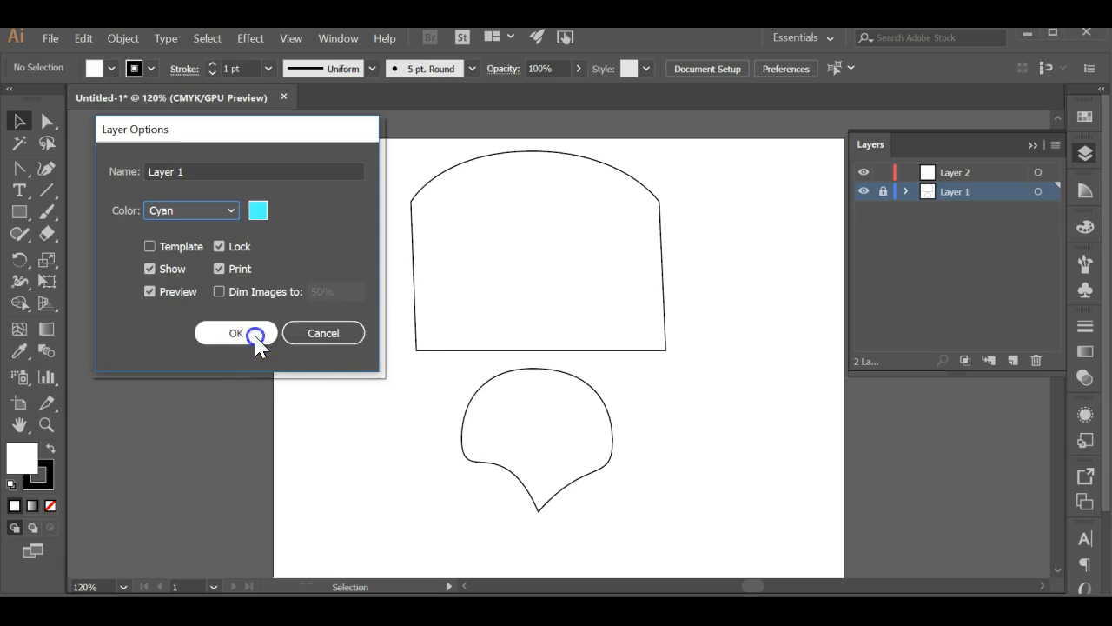
# Unlock Layer 1, select the upper shape to check its new highlight color, and lock the layer again
pyautogui.click(881, 192)
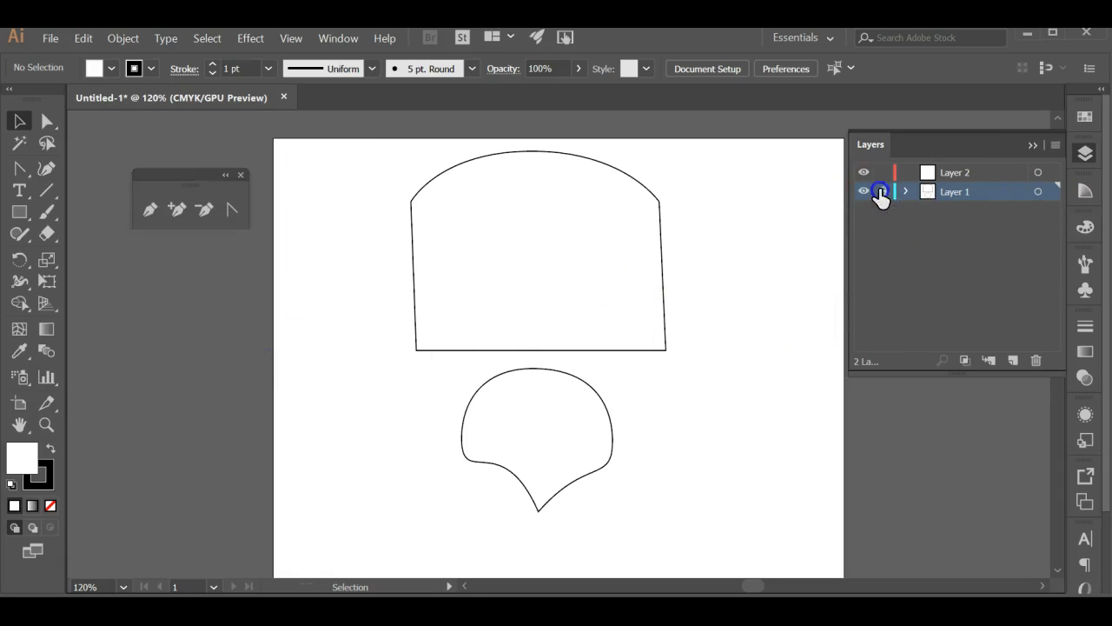
pyautogui.click(662, 243)
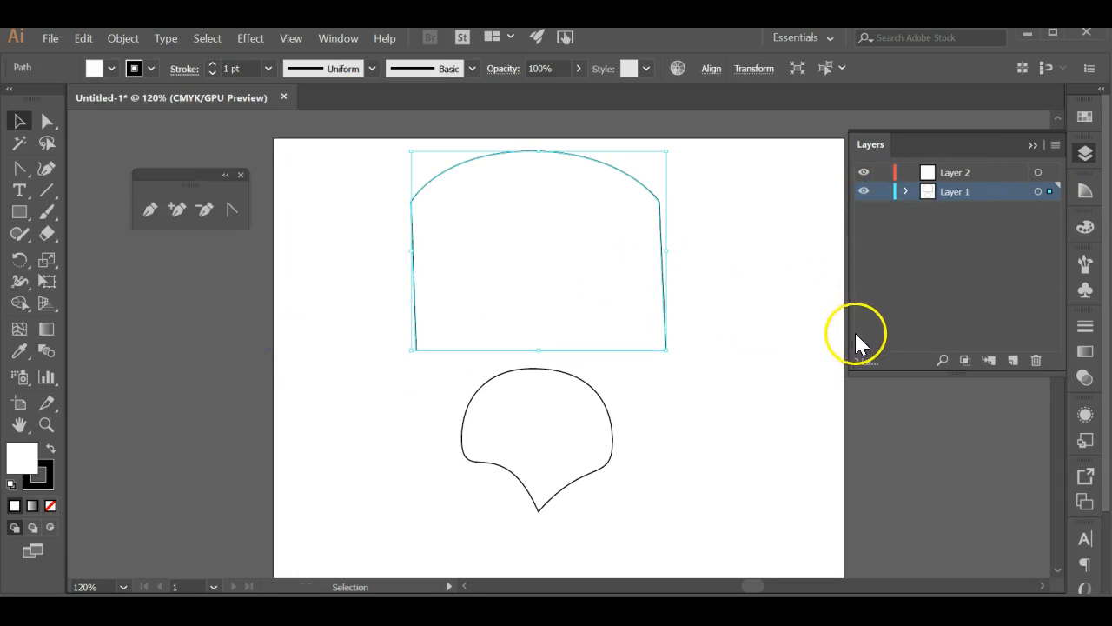
pyautogui.click(883, 191)
# Make Layer 2 the active layer, switch to the Pen tool and turn off Smart Guides
pyautogui.click(973, 173)
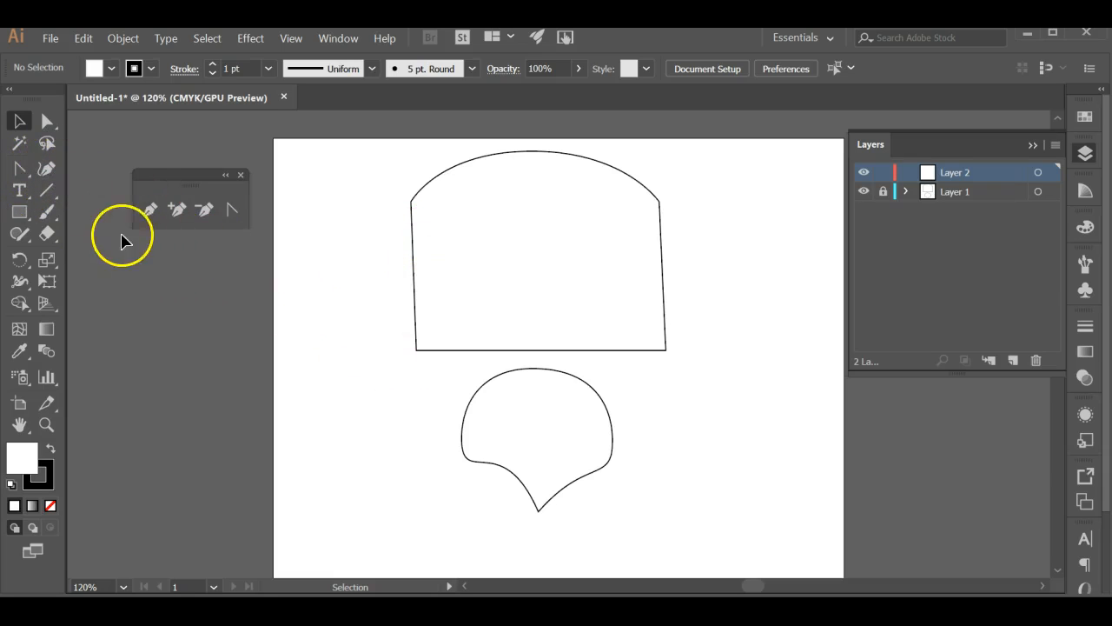
pyautogui.click(154, 209)
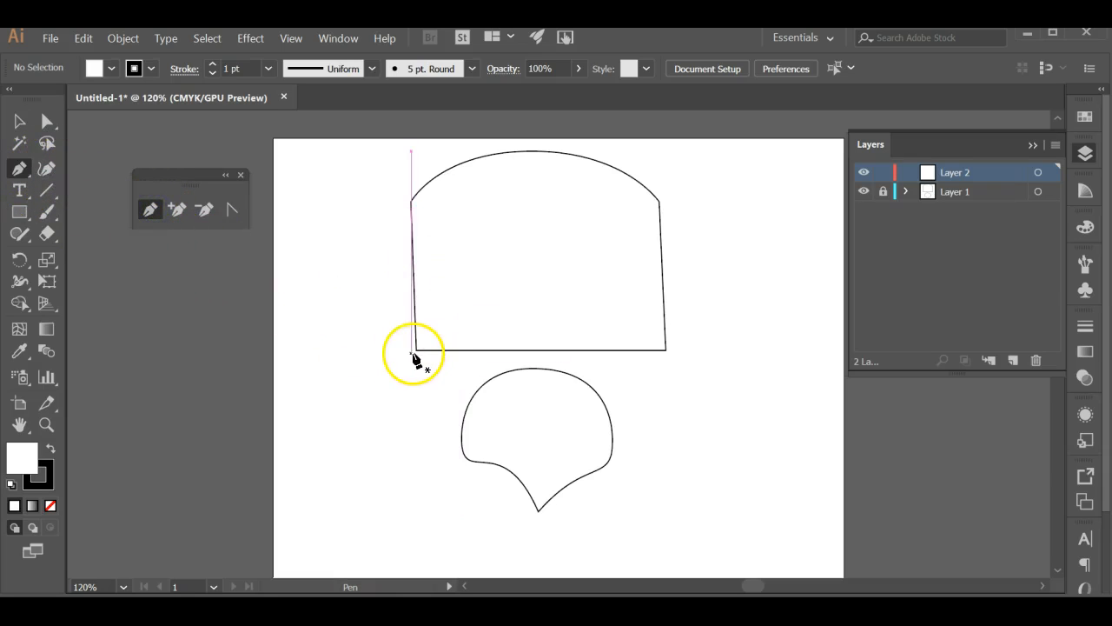
pyautogui.click(291, 39)
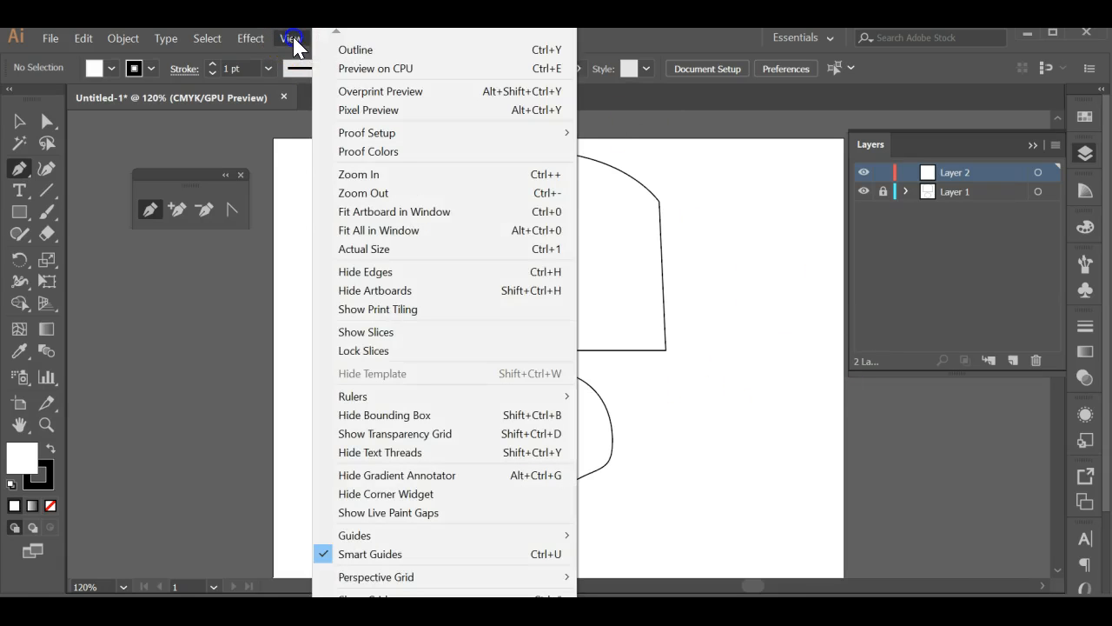
pyautogui.click(386, 556)
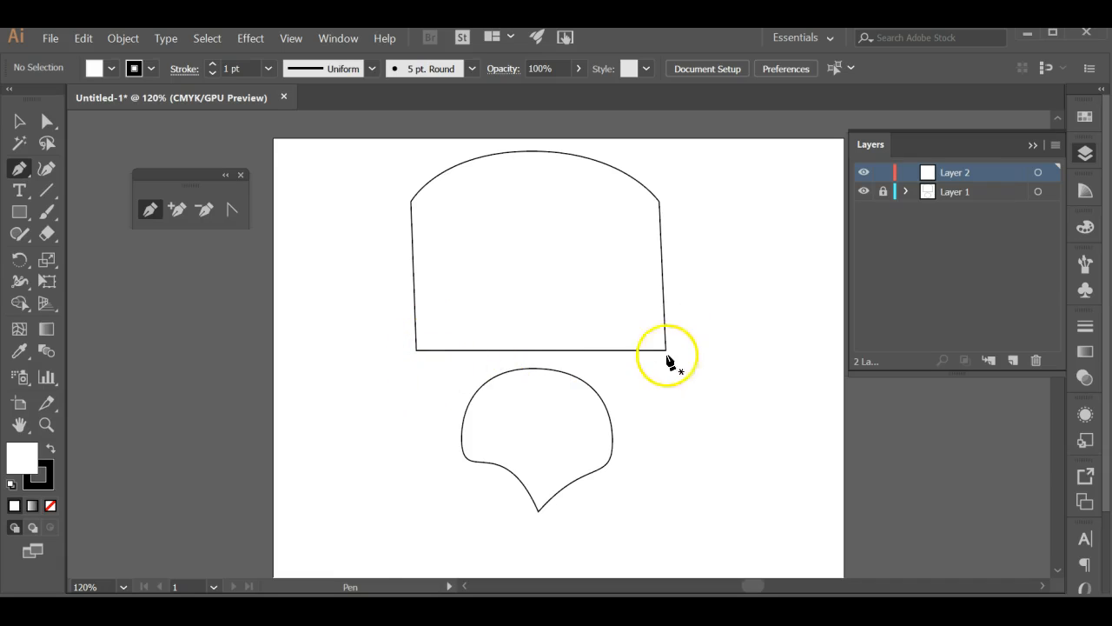
# Trace the upper shape's left side with the Pen tool from the lower-left to the upper-left corner and pull a handle out for the arch
pyautogui.click(415, 351)
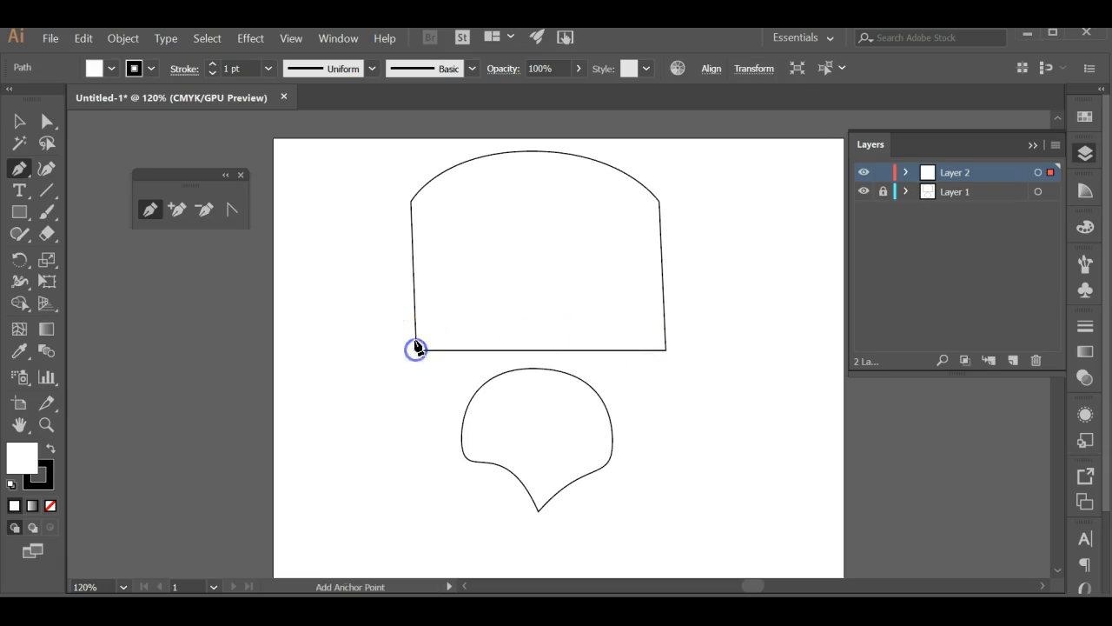
pyautogui.moveTo(421, 193); pyautogui.dragTo(441, 171)
pyautogui.press('ctrl')
pyautogui.hotkey('ctrl', 'z')
pyautogui.click(412, 204)
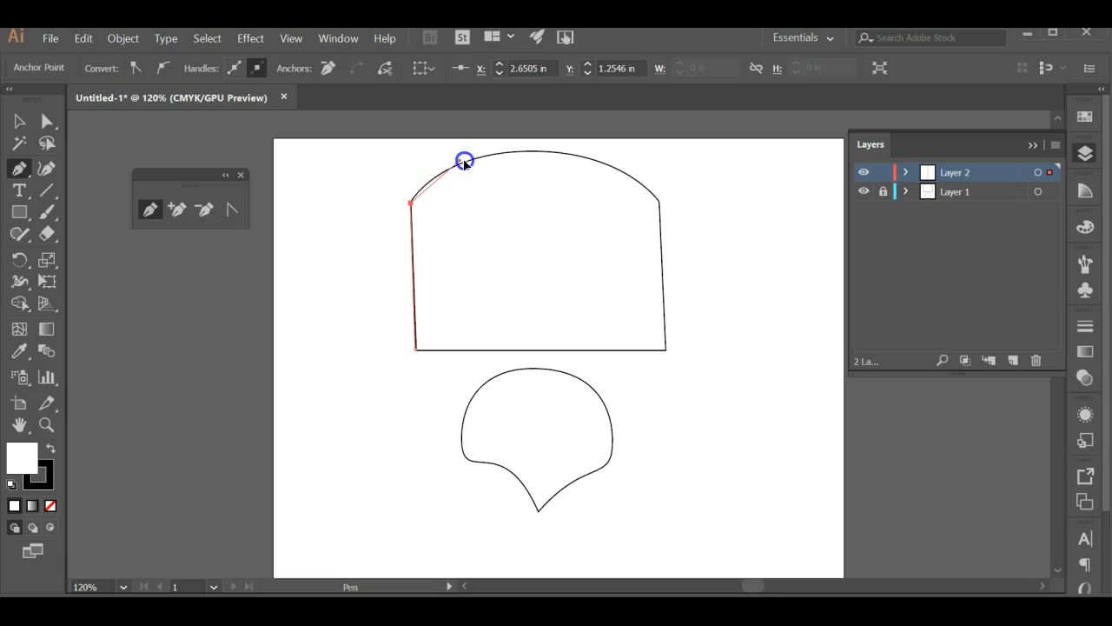
pyautogui.moveTo(471, 130); pyautogui.dragTo(523, 259)
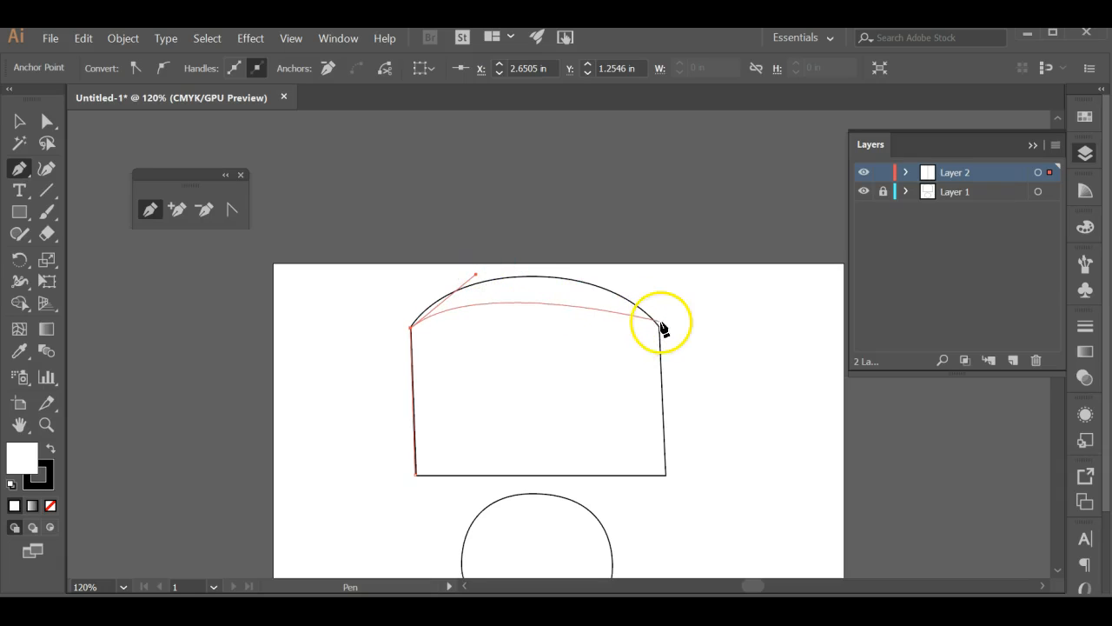
# Curve the traced path over the arch to the upper-right corner, remove the outgoing handle, and close it with straight right and bottom sides
pyautogui.moveTo(659, 331); pyautogui.dragTo(747, 407)
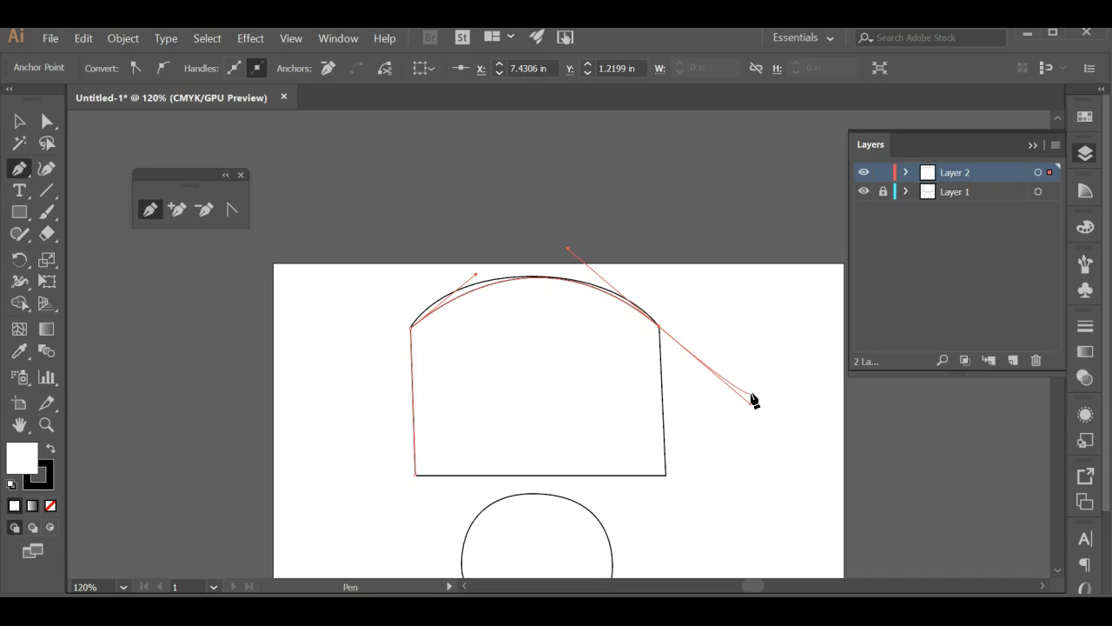
pyautogui.click(661, 329)
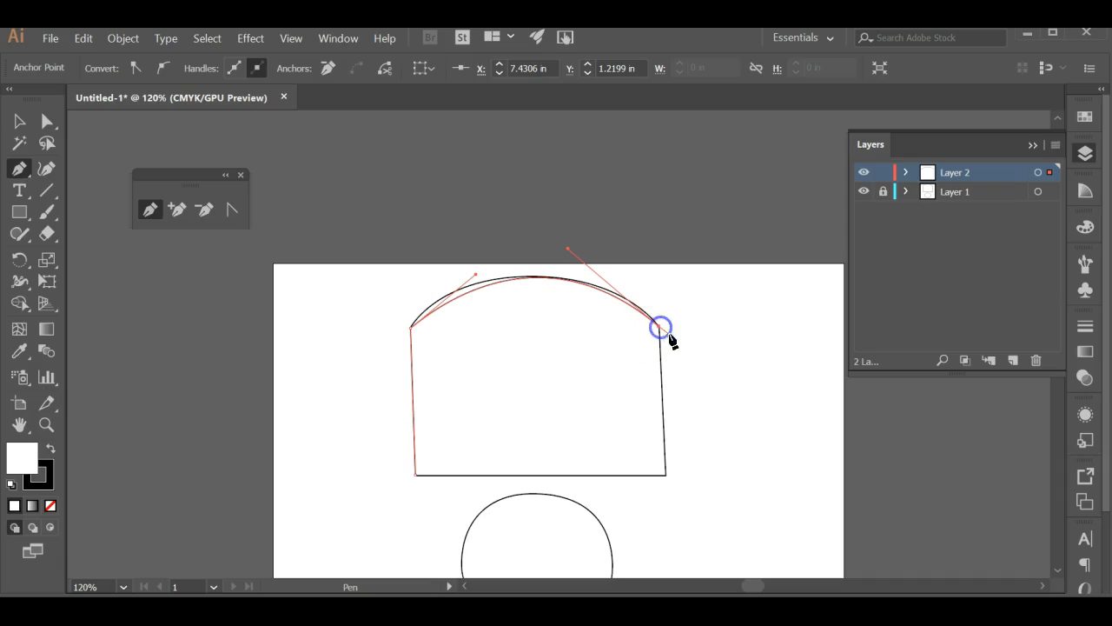
pyautogui.click(665, 475)
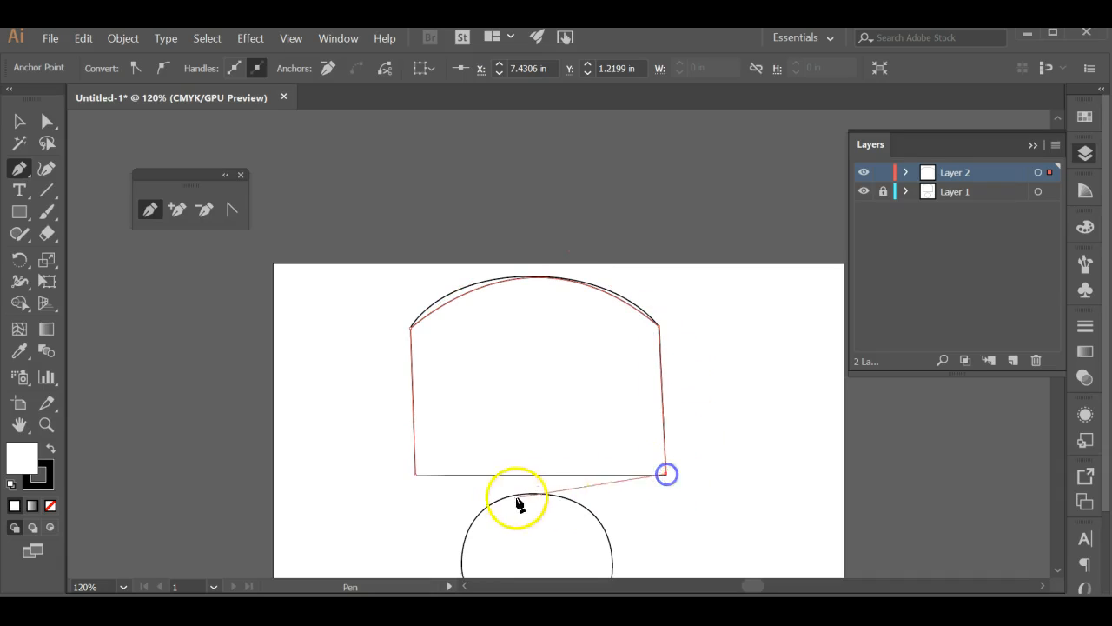
pyautogui.click(416, 476)
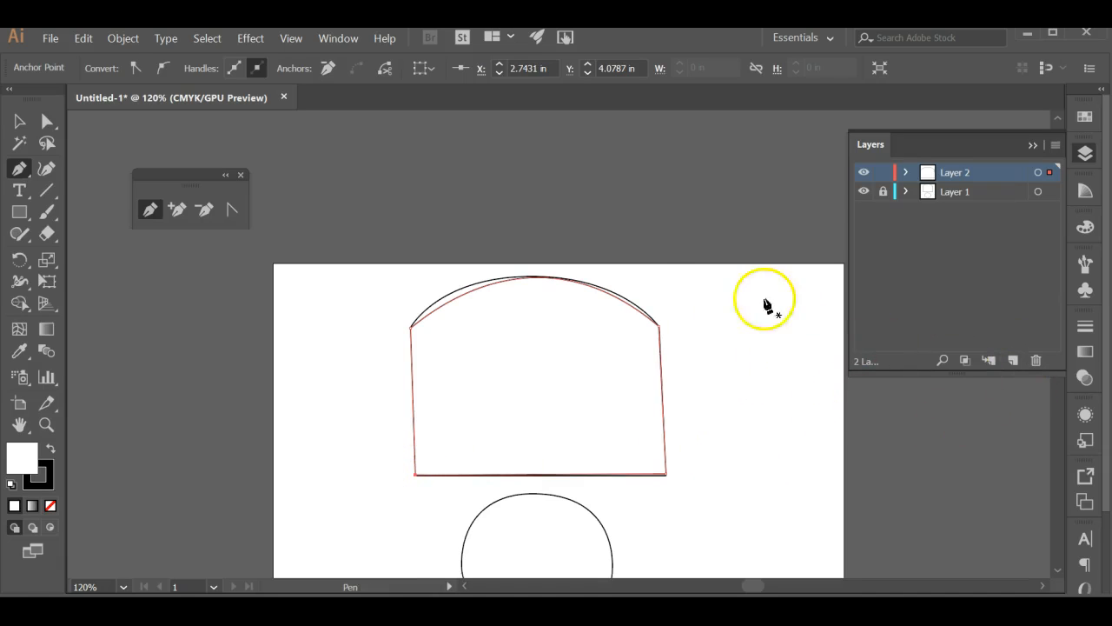
# Reshape the traced arch and its upper-left handle with the Direct Selection tool to match the original curve, then deselect
pyautogui.click(47, 122)
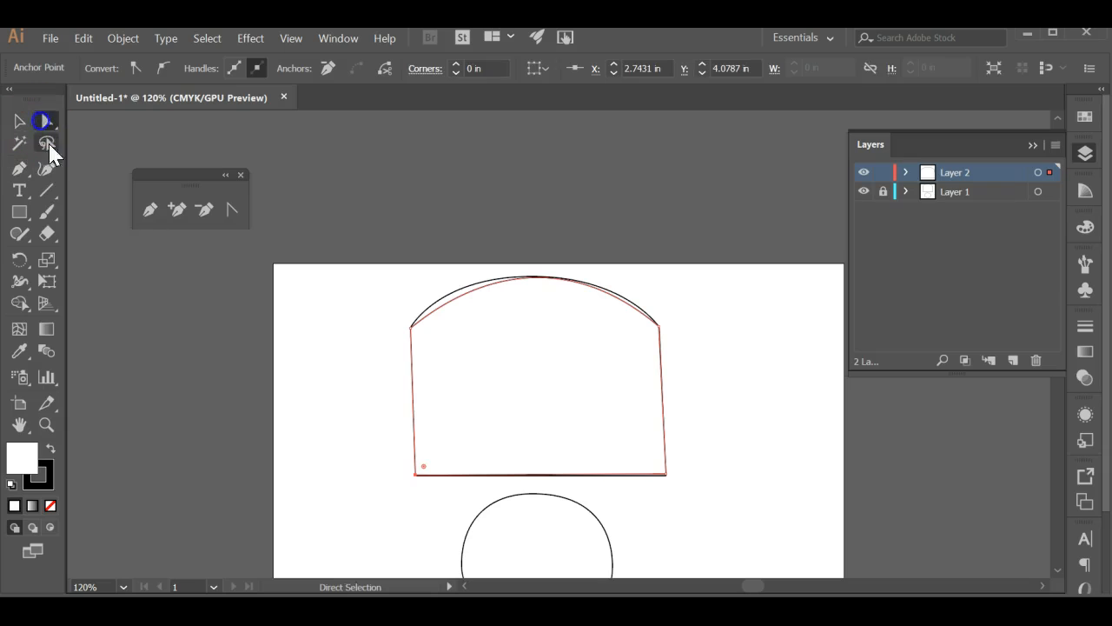
pyautogui.click(468, 296)
pyautogui.moveTo(469, 296); pyautogui.dragTo(453, 296)
pyautogui.moveTo(611, 301); pyautogui.dragTo(619, 299)
pyautogui.moveTo(450, 275); pyautogui.dragTo(447, 272)
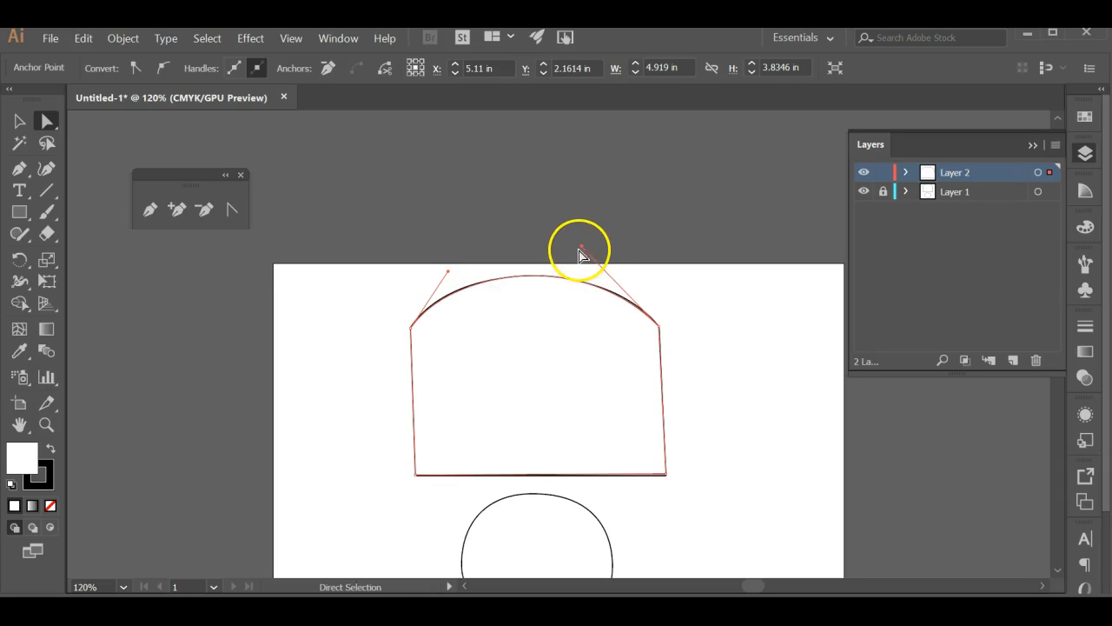
pyautogui.click(591, 255)
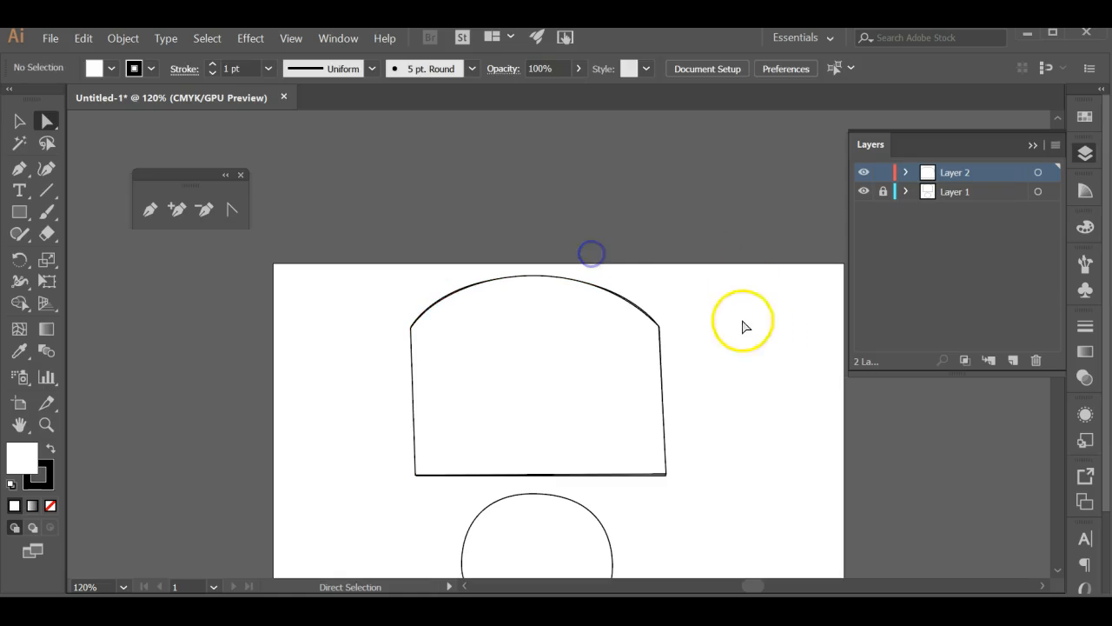
# Select the traced shape, set its fill to None and give its stroke a pinkish-red color from the CMYK spectrum
pyautogui.click(569, 415)
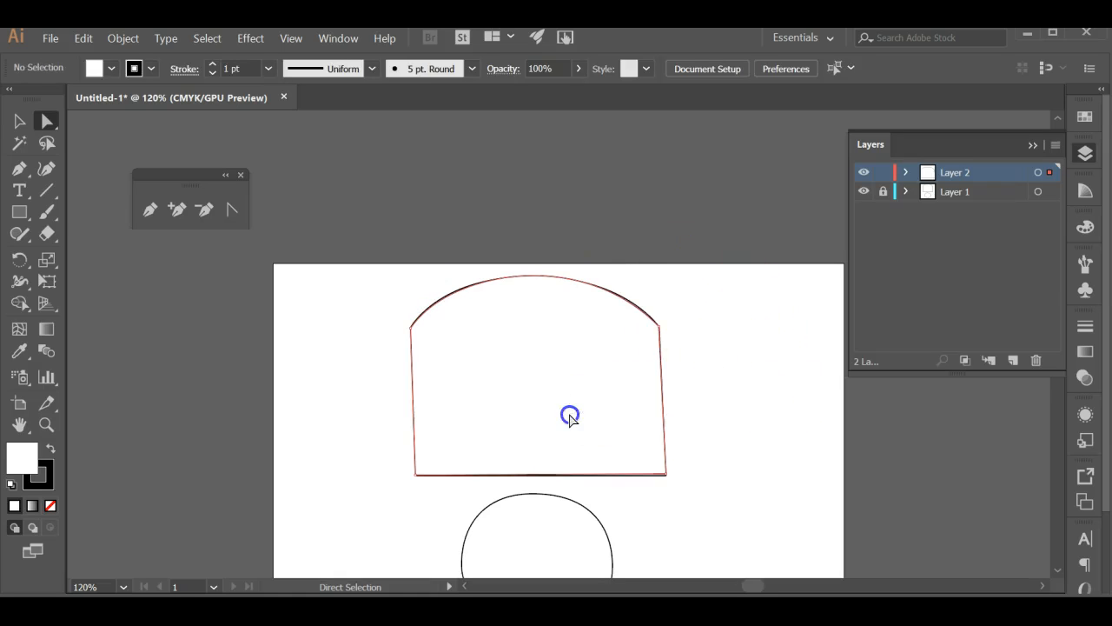
pyautogui.click(23, 452)
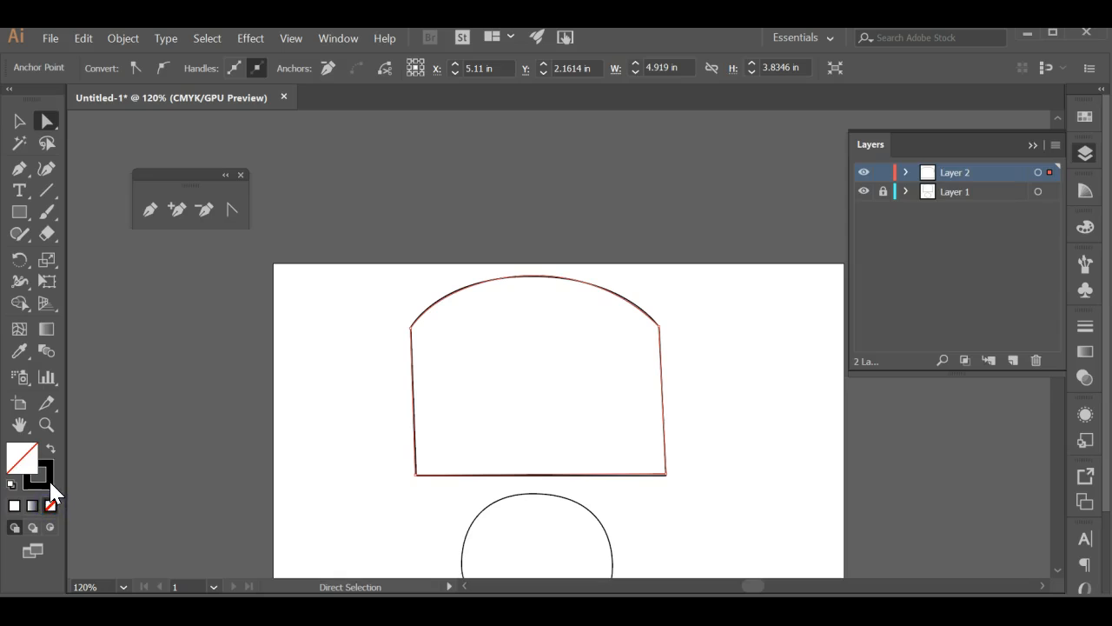
pyautogui.click(49, 483)
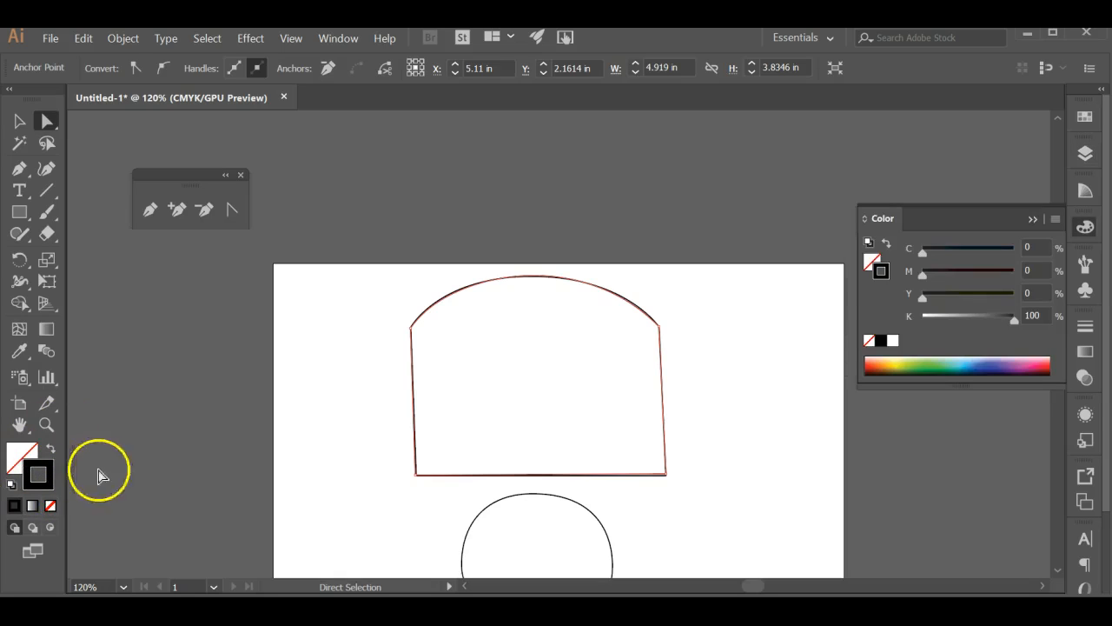
pyautogui.click(1034, 364)
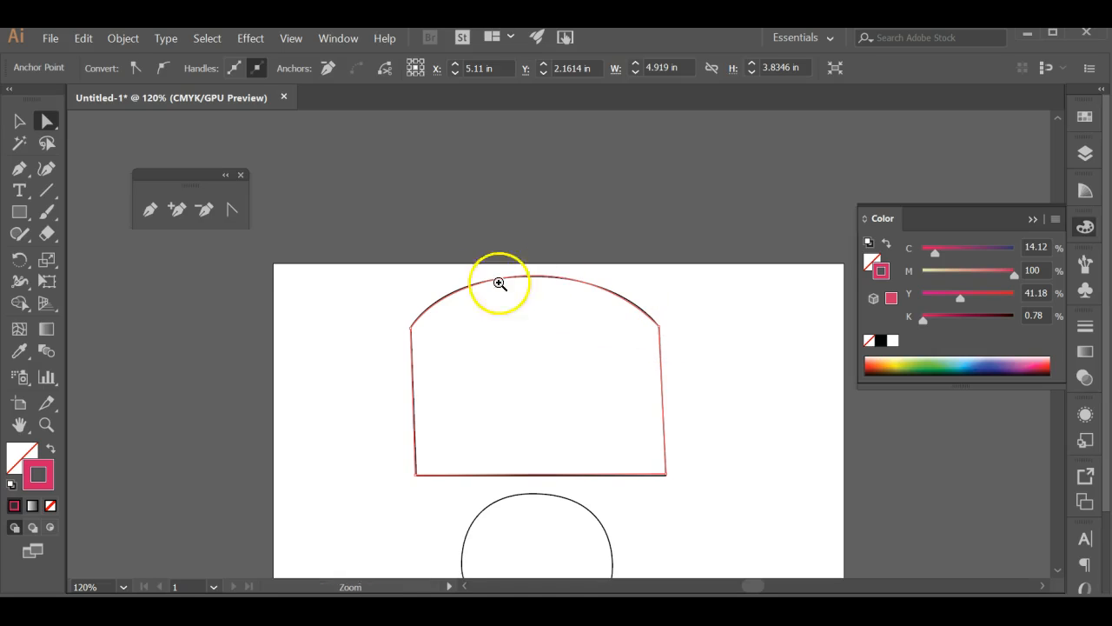
# Zoom in and examine along the arch how closely the pink traced path follows the black original
pyautogui.moveTo(373, 293); pyautogui.dragTo(629, 477)
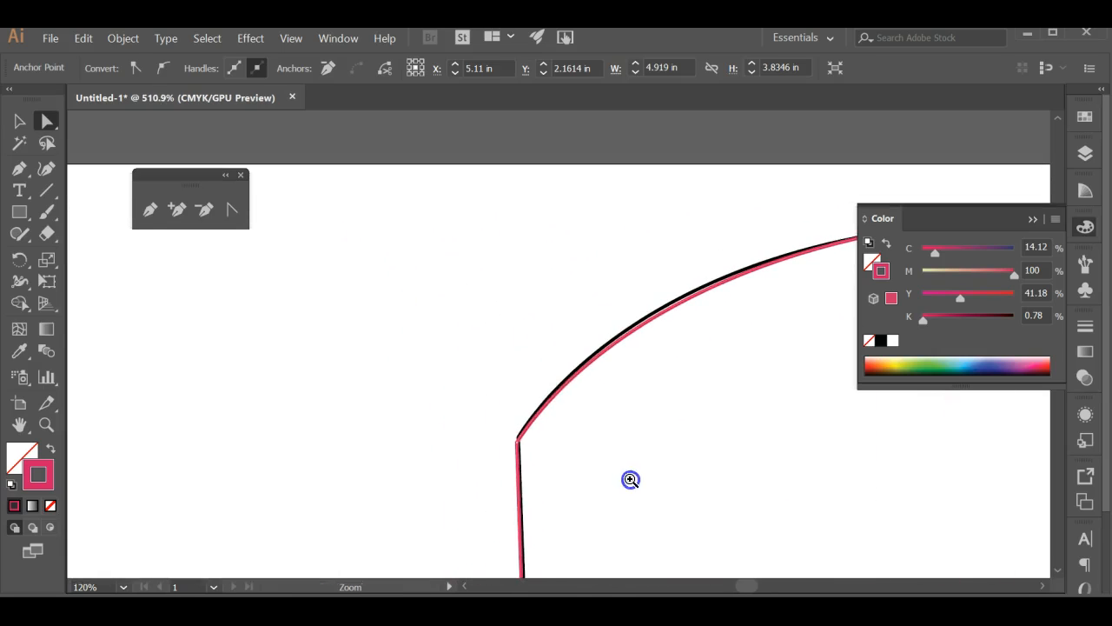
pyautogui.click(514, 311)
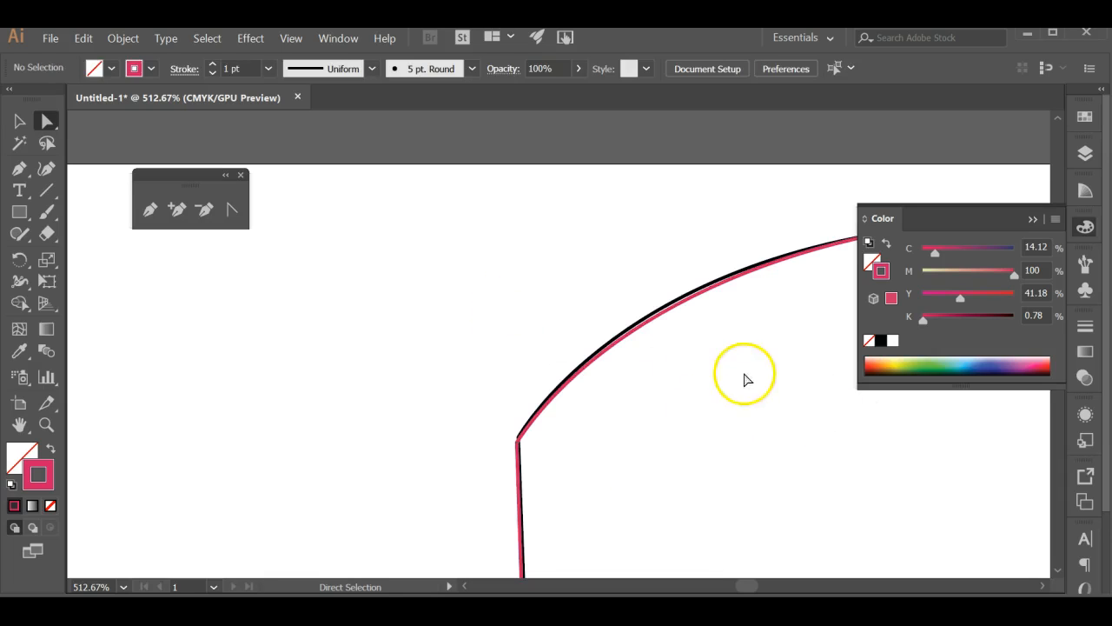
pyautogui.moveTo(745, 377); pyautogui.dragTo(166, 388)
pyautogui.moveTo(807, 392); pyautogui.dragTo(963, 322)
pyautogui.moveTo(680, 373); pyautogui.dragTo(190, 488)
pyautogui.moveTo(576, 286); pyautogui.dragTo(681, 581)
pyautogui.moveTo(680, 421); pyautogui.dragTo(704, 521)
pyautogui.moveTo(613, 427); pyautogui.dragTo(846, 466)
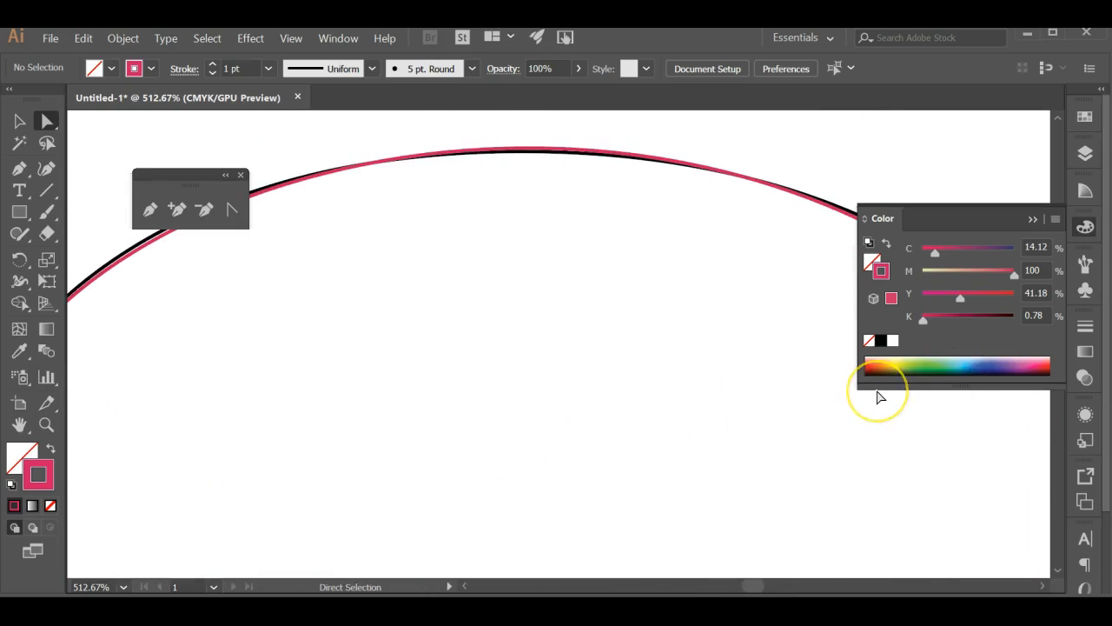